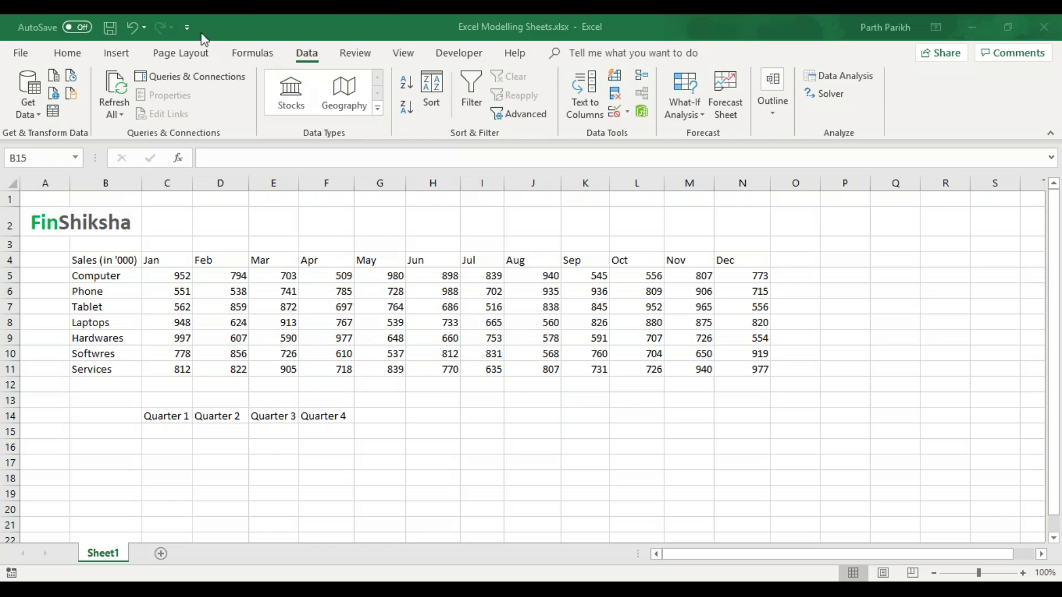
# Select cell B15 below the product list B5:B11 and open its Data Validation settings
pyautogui.doubleClick(105, 431)
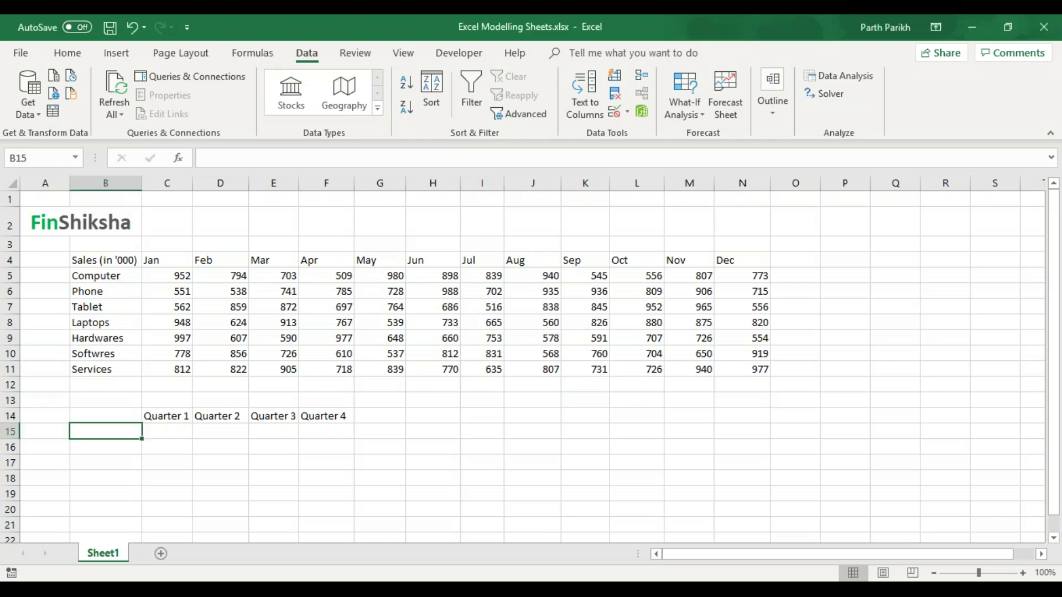
pyautogui.press('Escape')
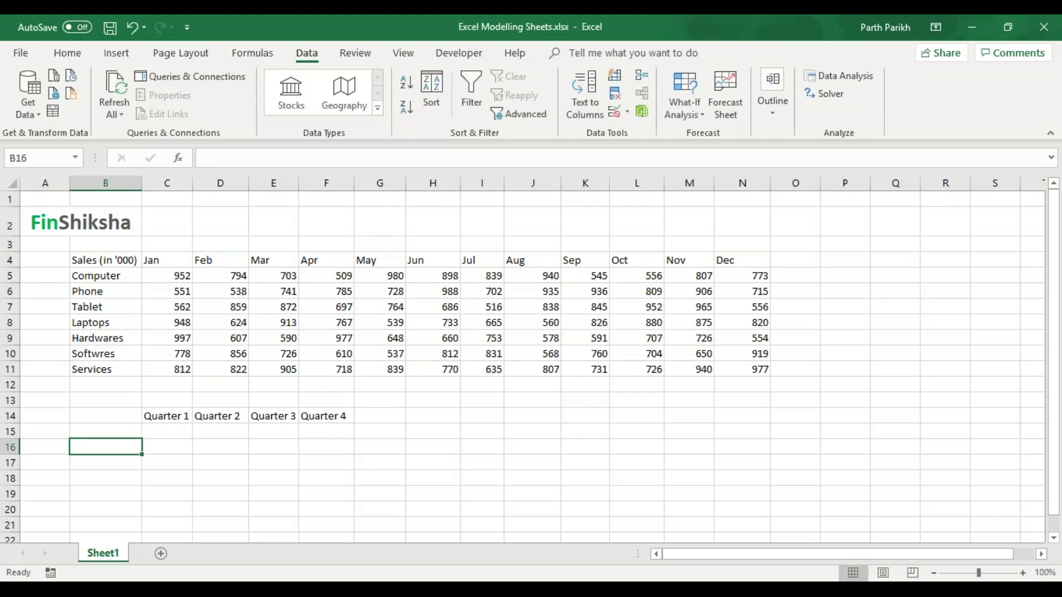
pyautogui.moveTo(101, 275); pyautogui.dragTo(106, 375)
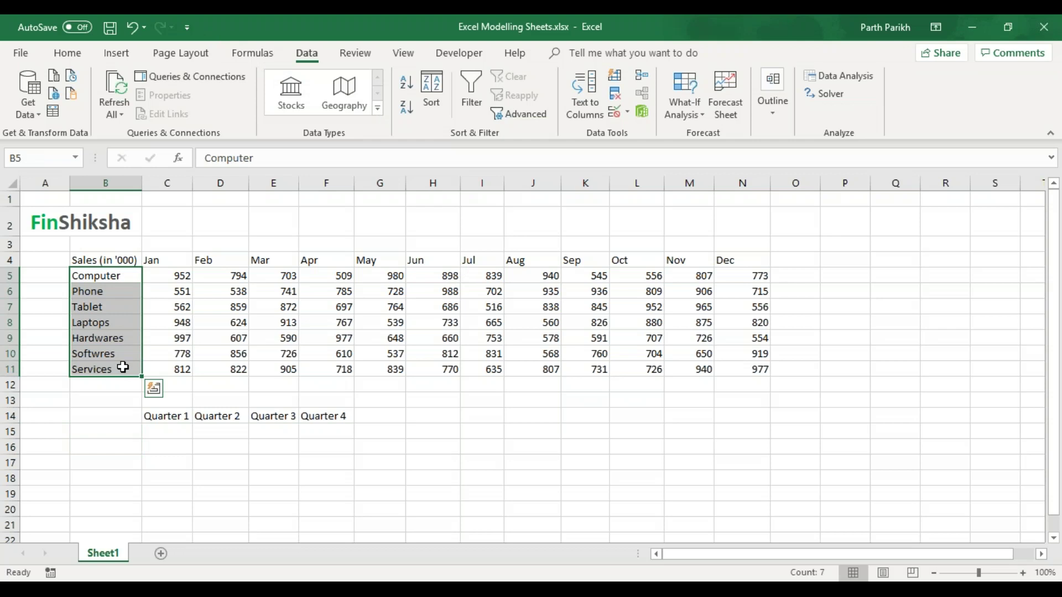
pyautogui.click(181, 261)
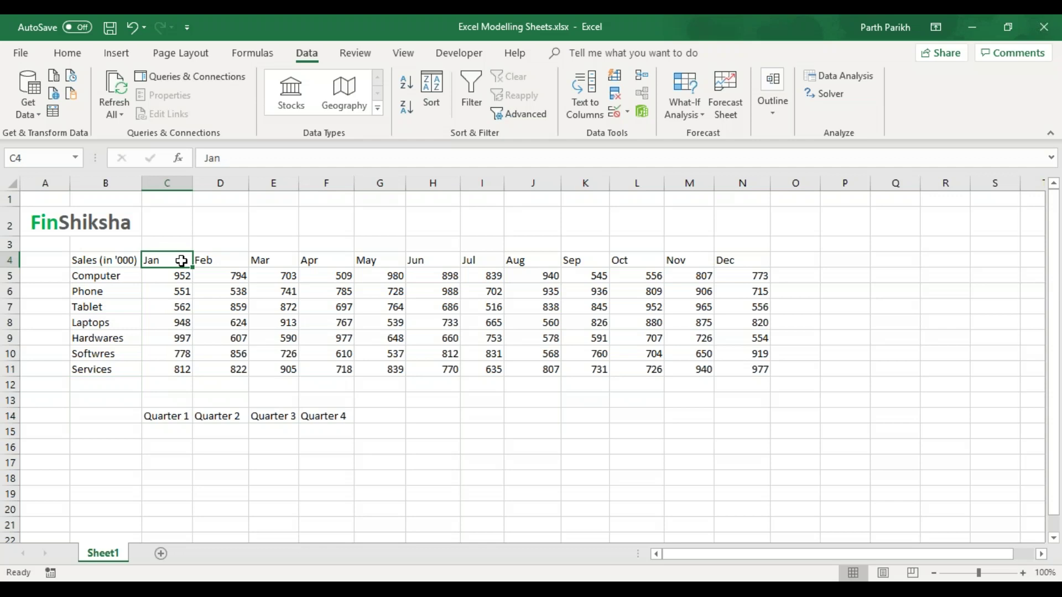
pyautogui.click(114, 432)
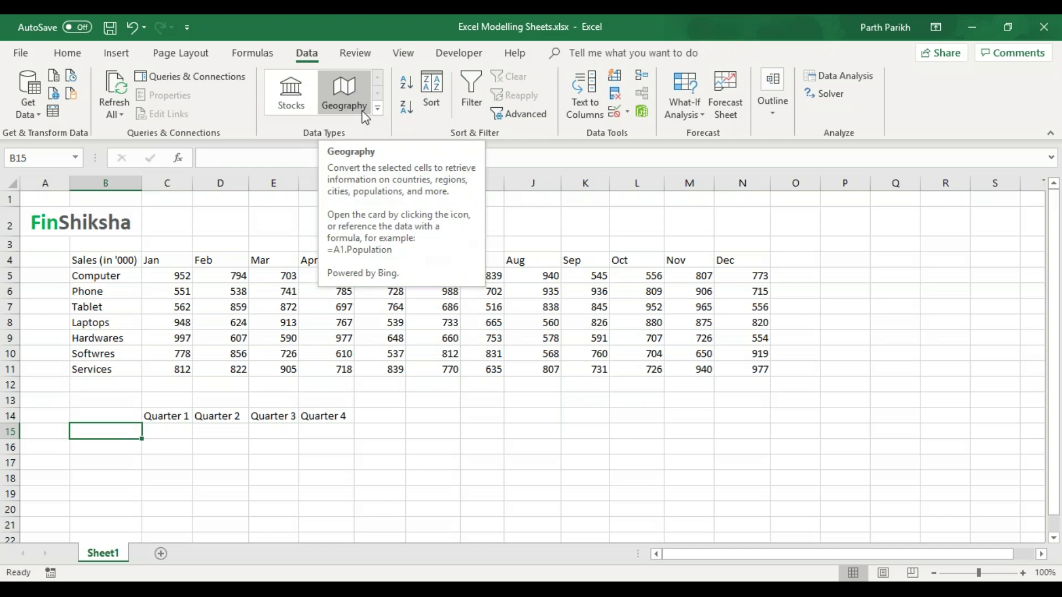
pyautogui.click(620, 115)
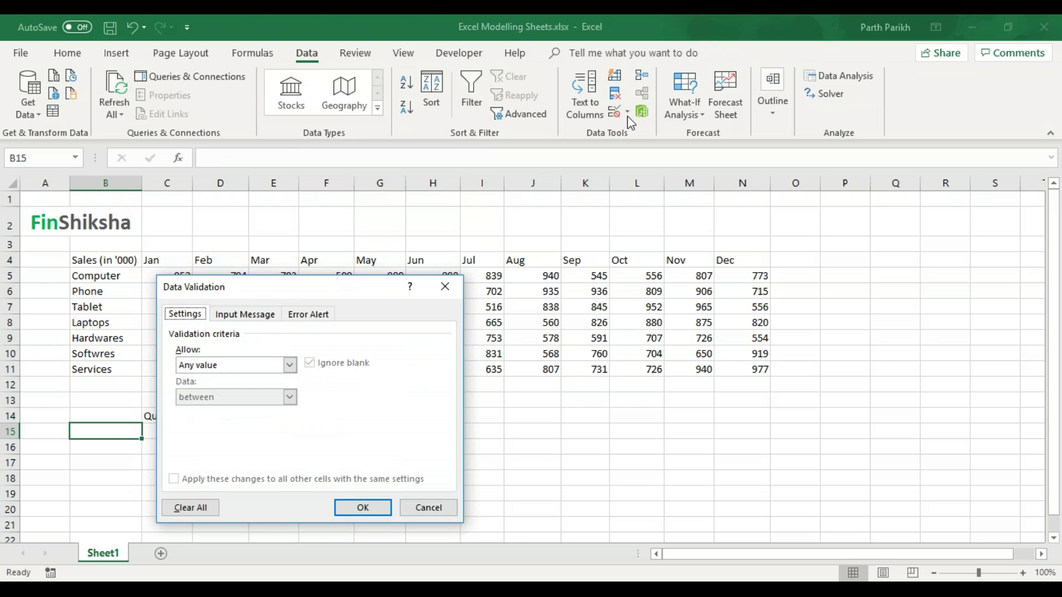
# Restrict B15 to a List with source $B$5:$B$11
pyautogui.click(235, 365)
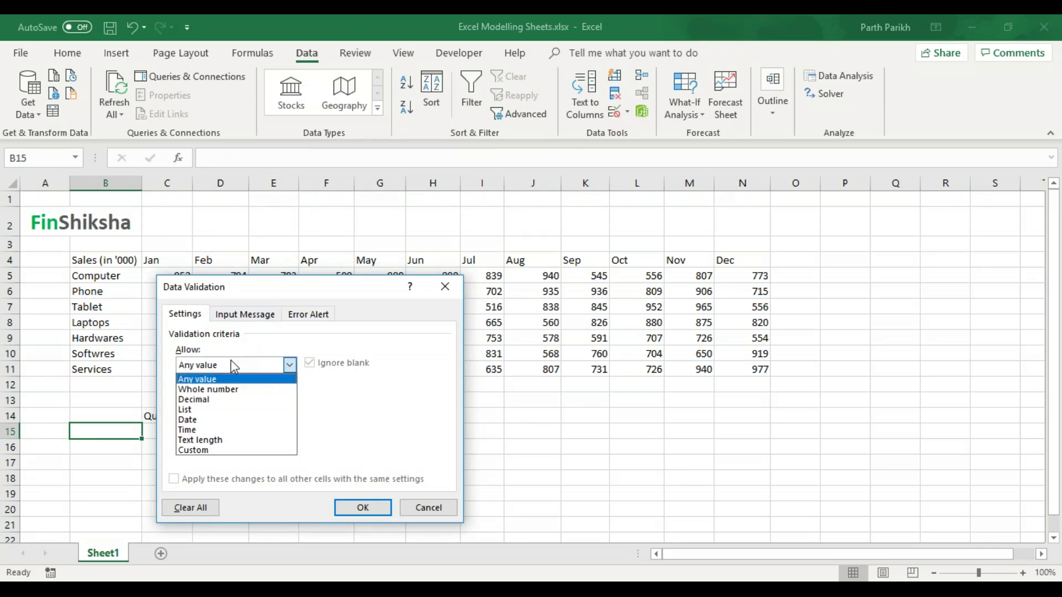
pyautogui.click(209, 411)
pyautogui.click(209, 428)
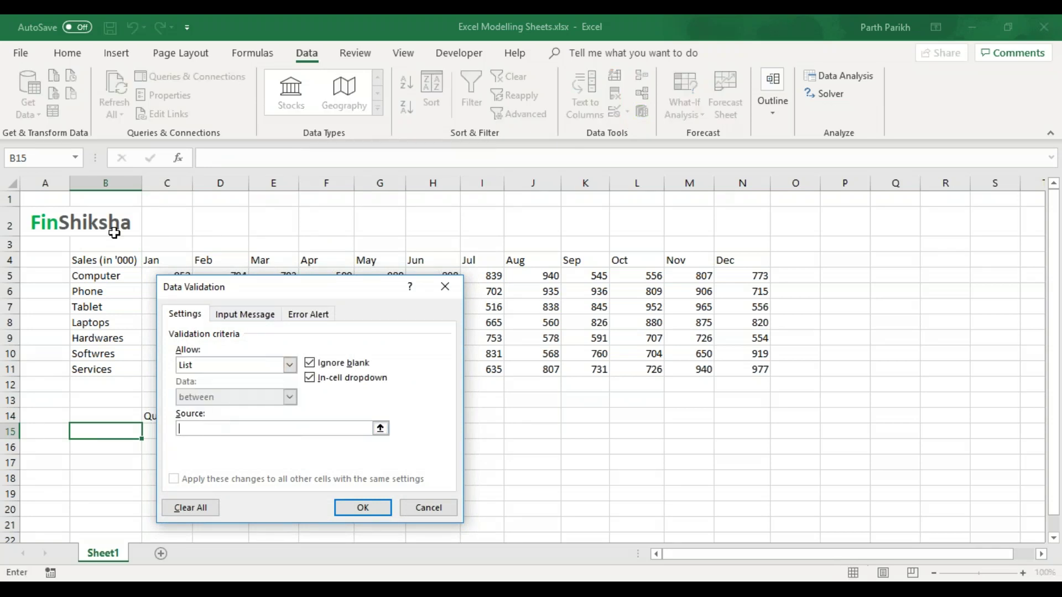
pyautogui.moveTo(107, 276); pyautogui.dragTo(100, 369)
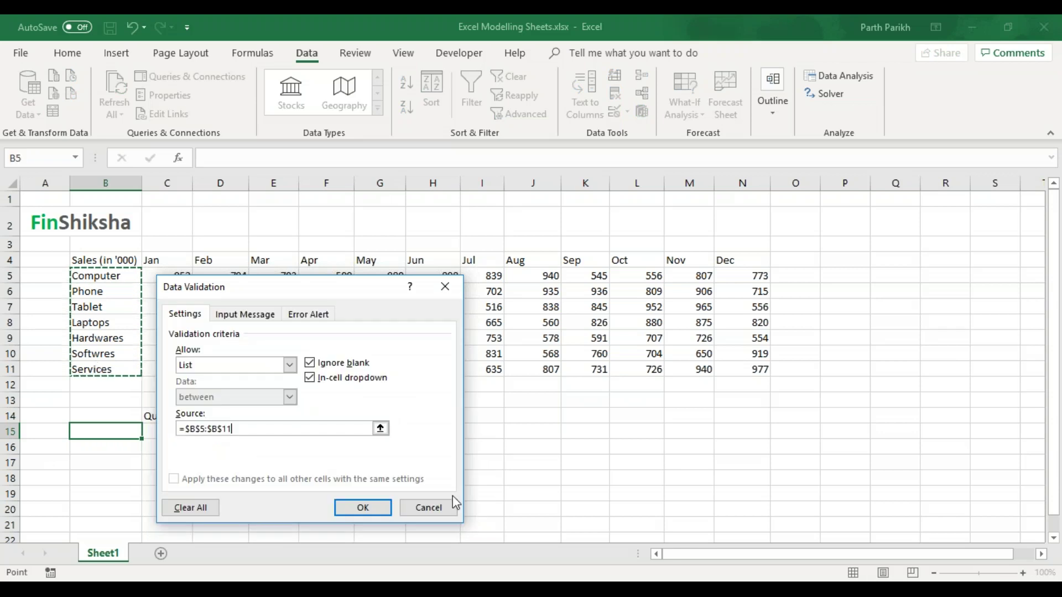
pyautogui.click(376, 504)
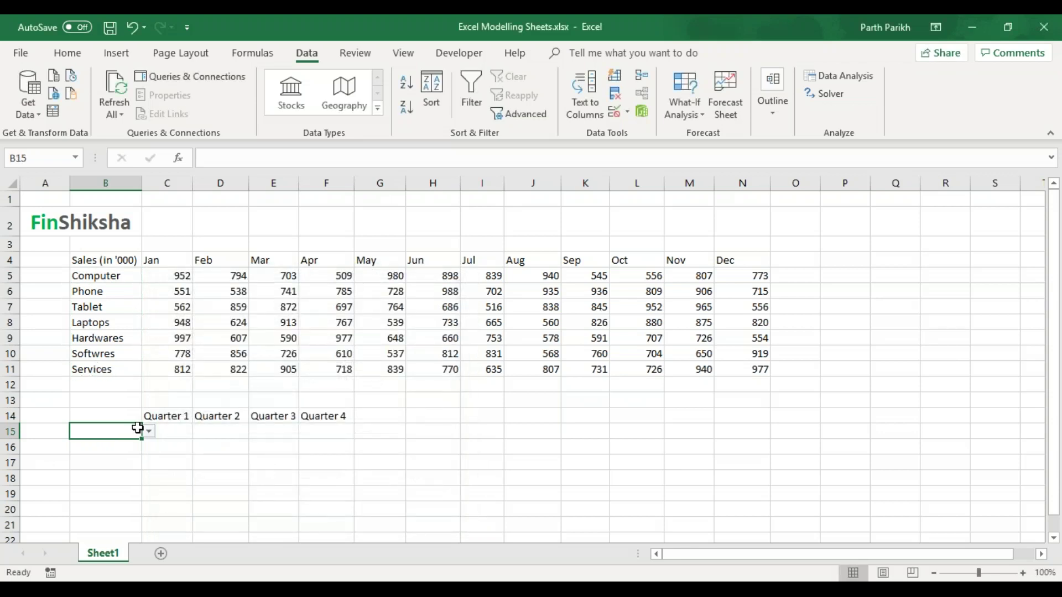
# Pick Computer from B15's new dropdown
pyautogui.click(149, 432)
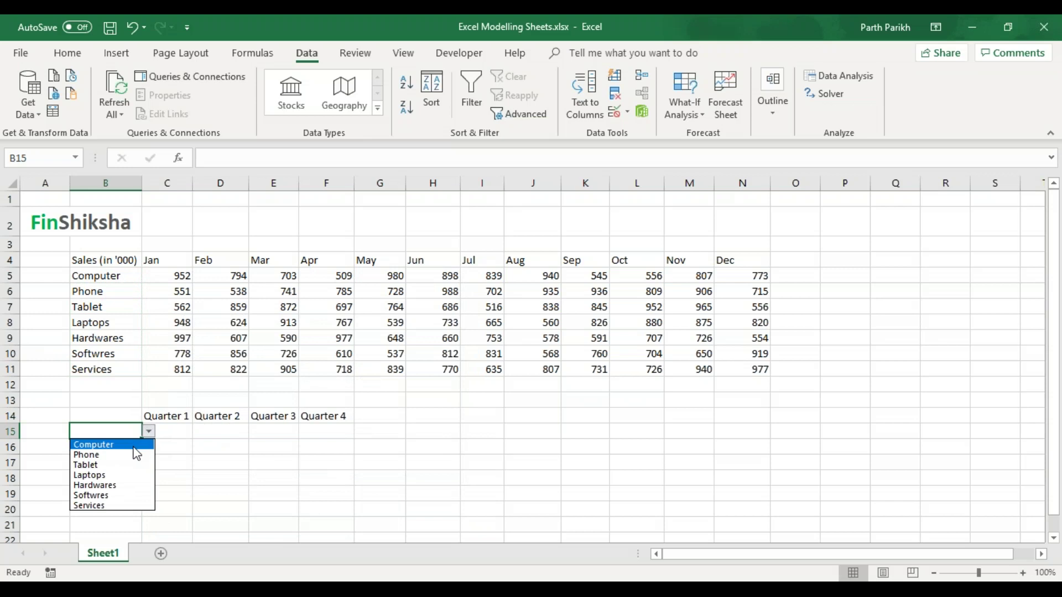
pyautogui.click(135, 447)
pyautogui.click(174, 429)
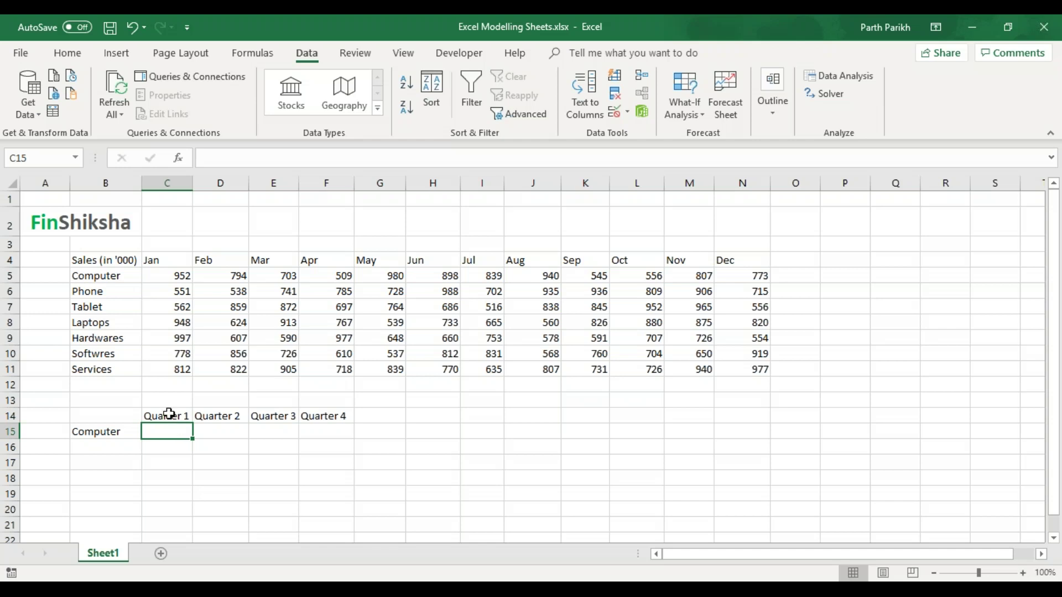
# Merge and centre C3:E3 and enter the header Quarter 1
pyautogui.moveTo(168, 260); pyautogui.dragTo(258, 260)
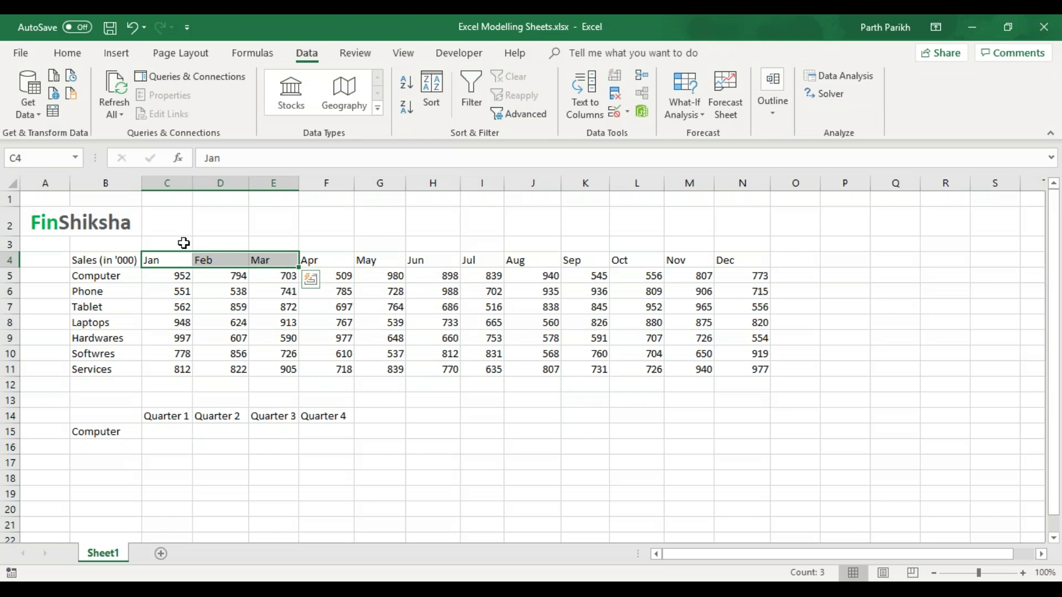
pyautogui.moveTo(183, 241); pyautogui.dragTo(261, 244)
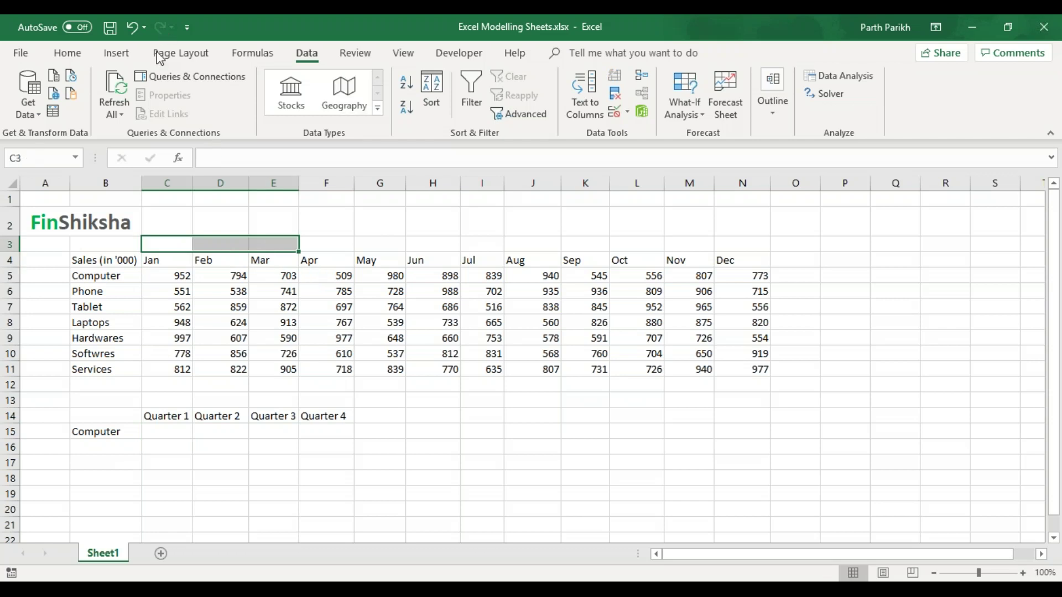
pyautogui.click(68, 53)
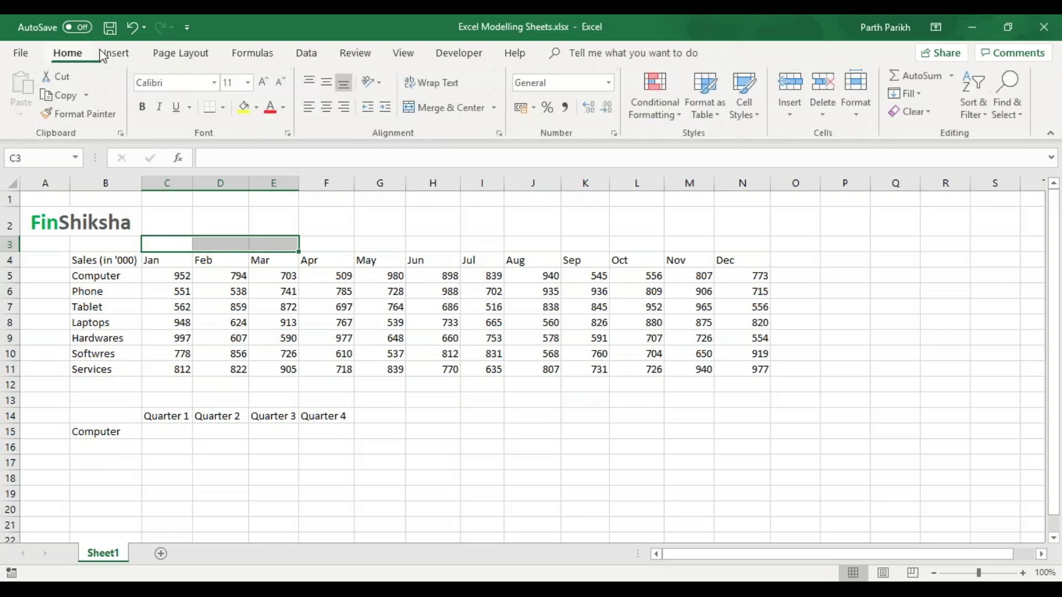
pyautogui.click(450, 108)
pyautogui.write('Qu')
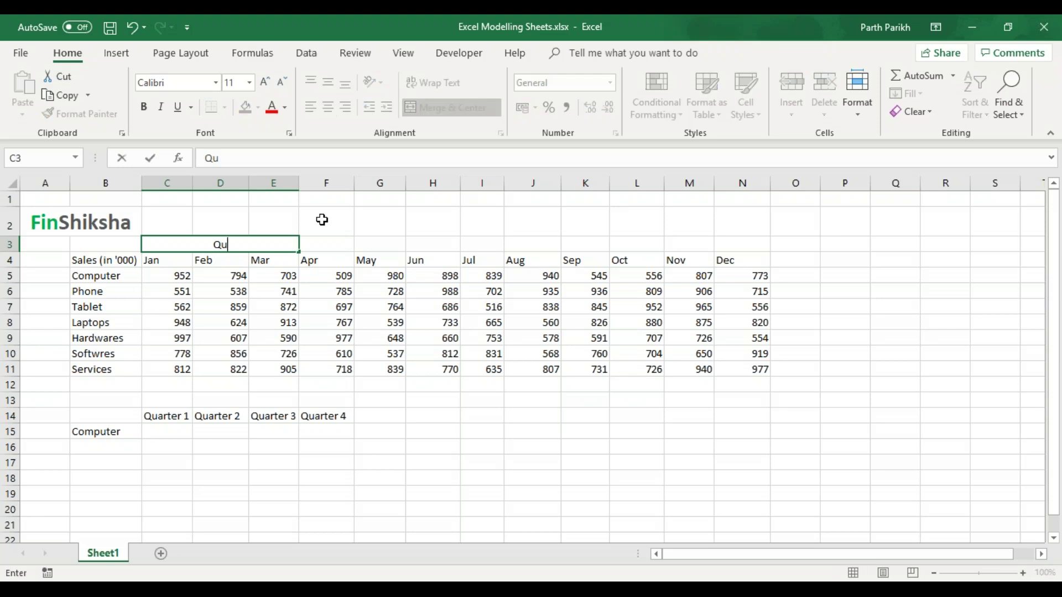
pyautogui.write('arter 1')
pyautogui.press('Tab')
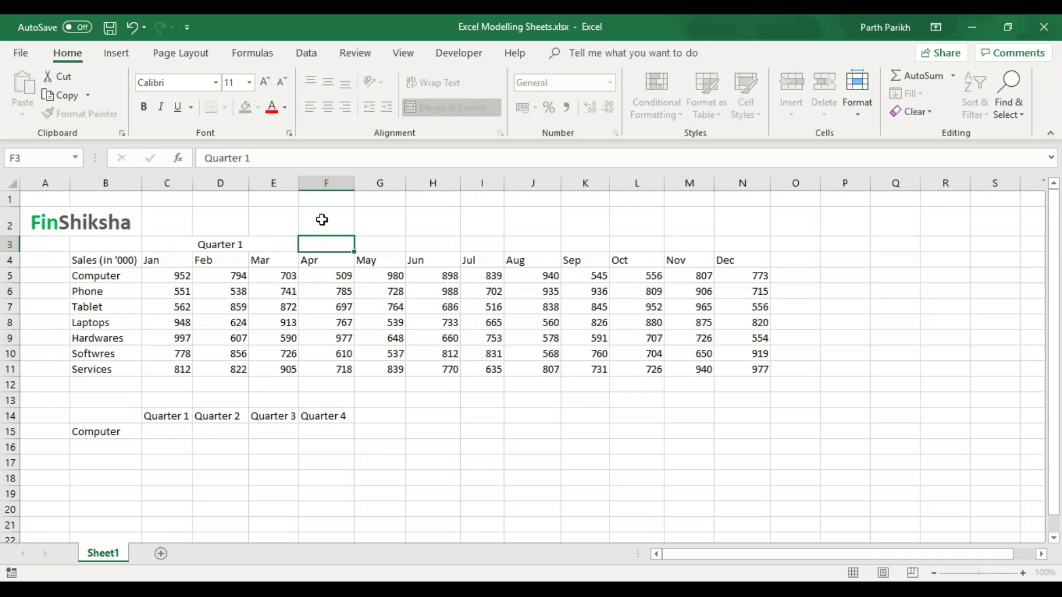
pyautogui.hotkey('shift', 'Tab')
# Copy the merged Quarter 1 header into F3, I3 and L3
pyautogui.hotkey('ctrl', 'c')
pyautogui.press('Tab')
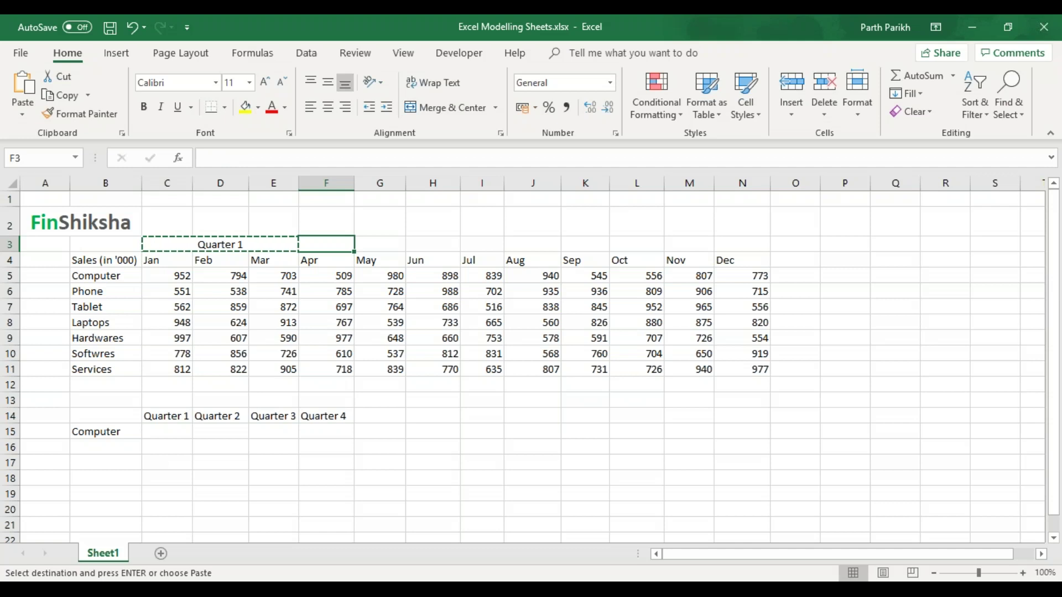
pyautogui.hotkey('ctrl', 'v')
pyautogui.press('Tab')
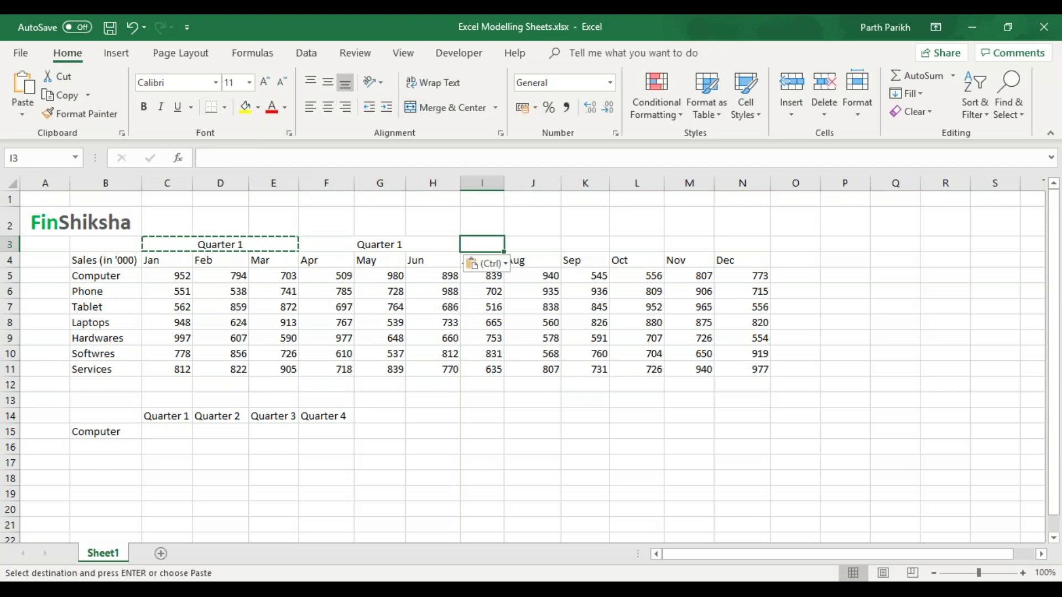
pyautogui.hotkey('ctrl', 'v')
pyautogui.press('Tab')
pyautogui.hotkey('ctrl', 'v')
pyautogui.press('Escape')
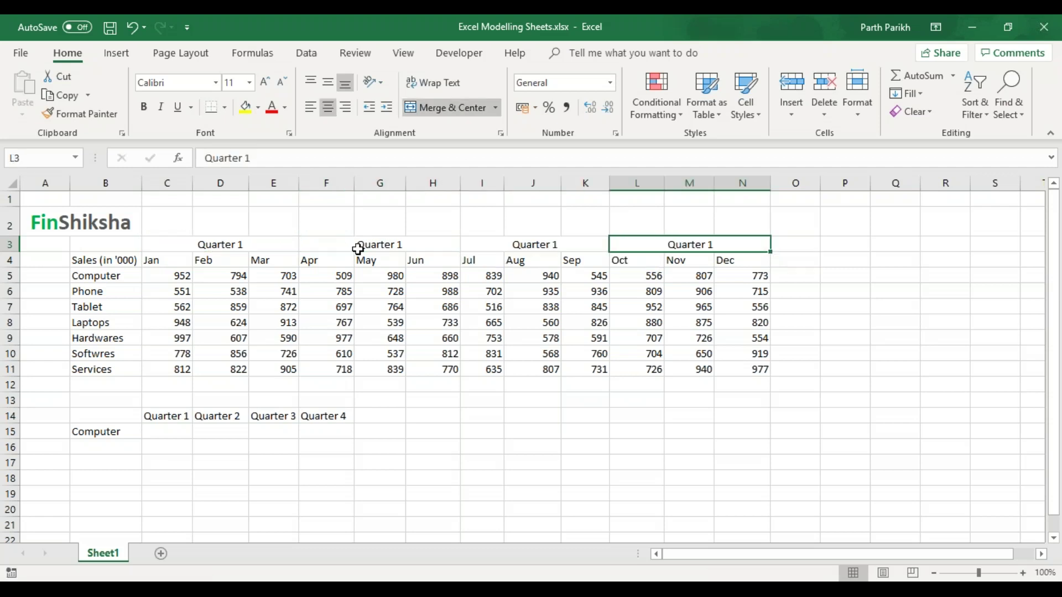
# Change the pasted headers to Quarter 2, Quarter 3 and Quarter 4
pyautogui.click(356, 246)
pyautogui.click(309, 158)
pyautogui.press('BackSpace')
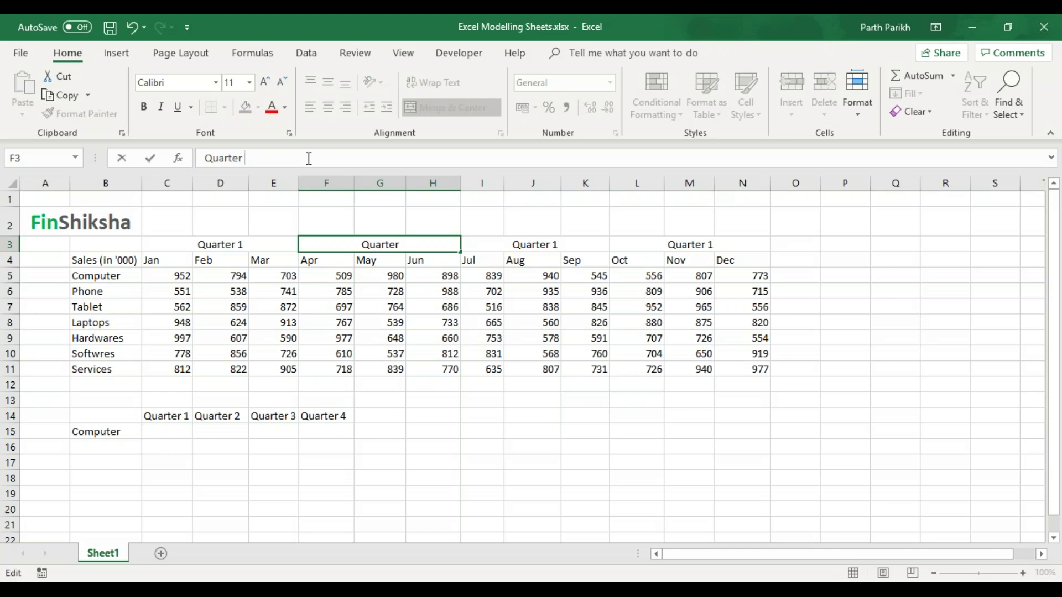
pyautogui.write('2')
pyautogui.press('Tab')
pyautogui.press('F2')
pyautogui.press('BackSpace')
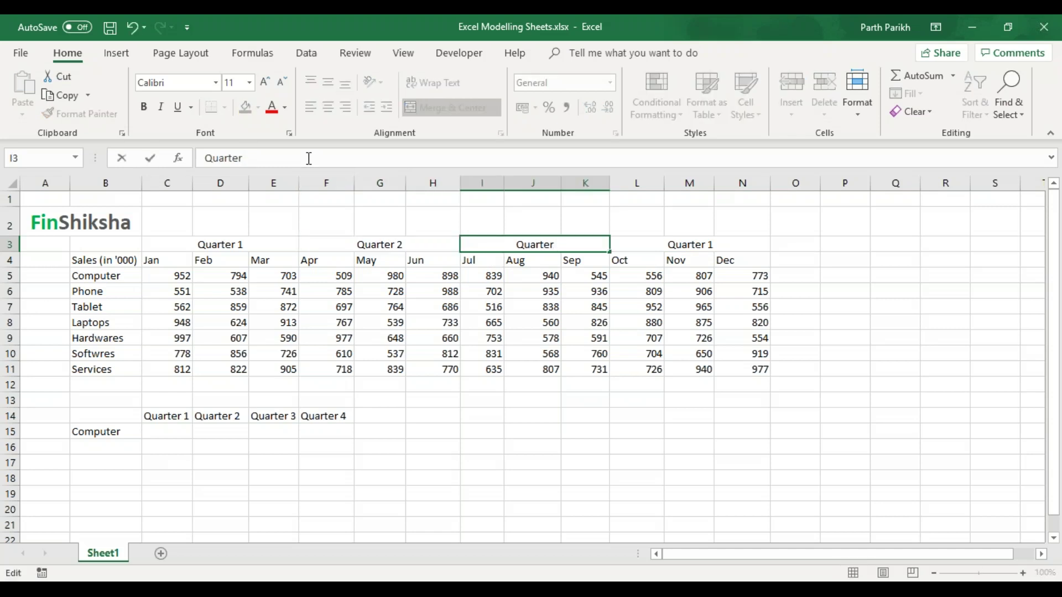
pyautogui.write('3')
pyautogui.press('Tab')
pyautogui.press('BackSpace')
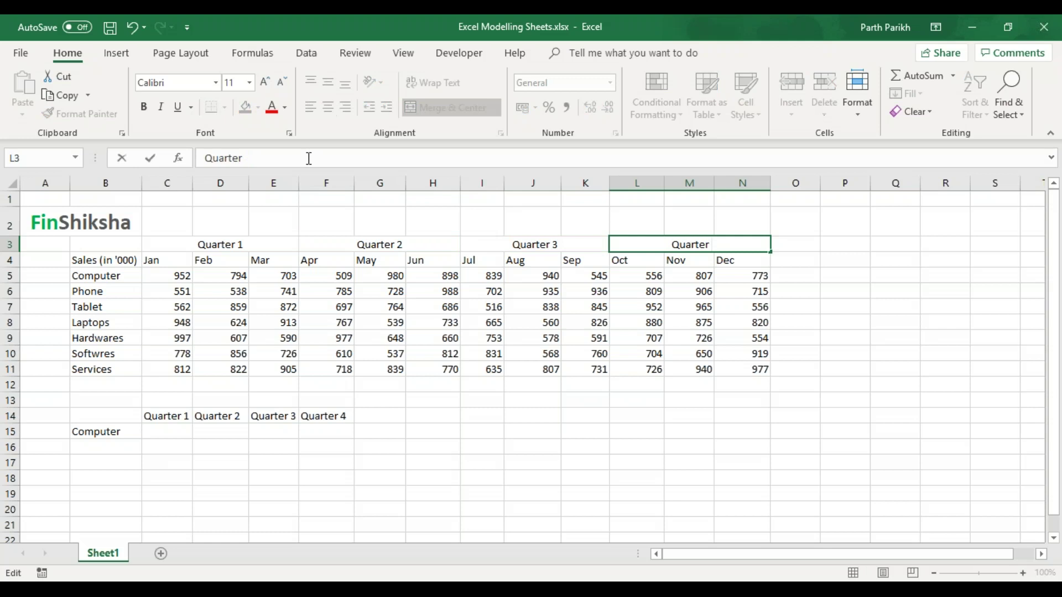
pyautogui.write('4')
pyautogui.press('Return')
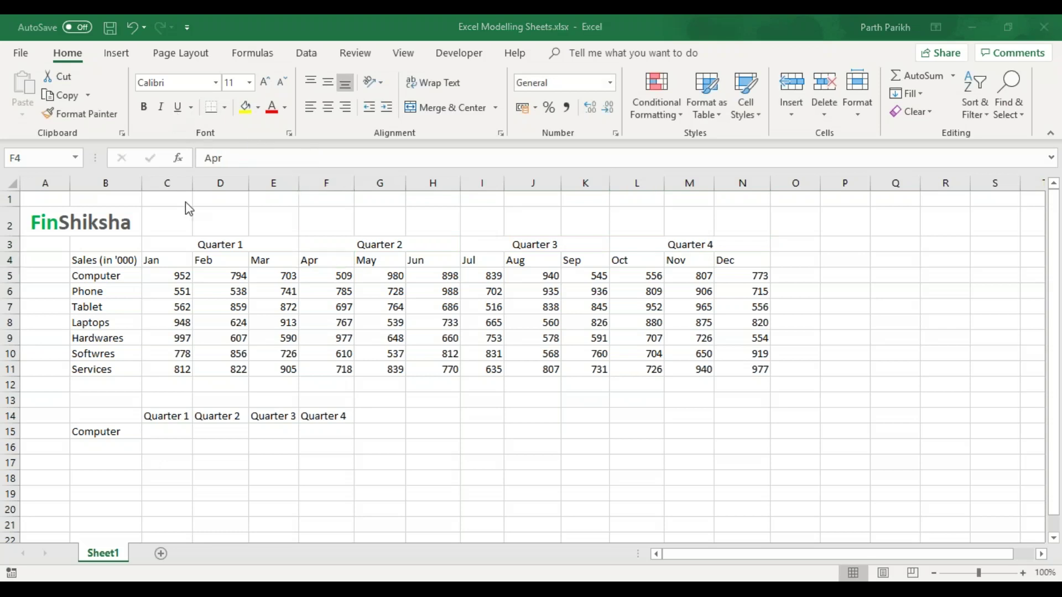
pyautogui.click(184, 430)
# Enter =VLOOKUP(B15,$B$5:$N$11,2,0) in C15, making the table range absolute with F4
pyautogui.write('=')
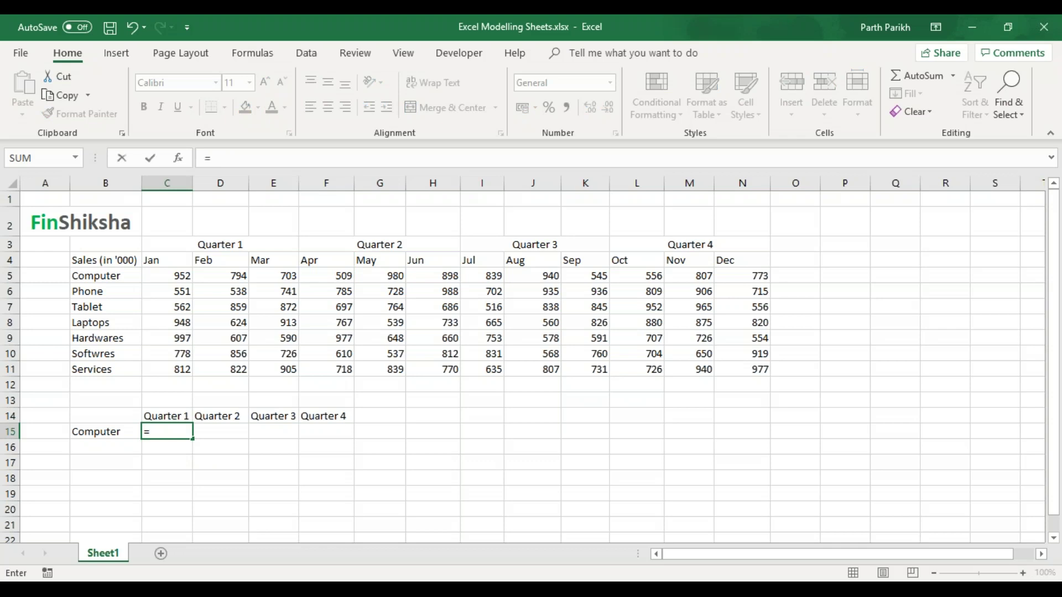
pyautogui.write('vloo')
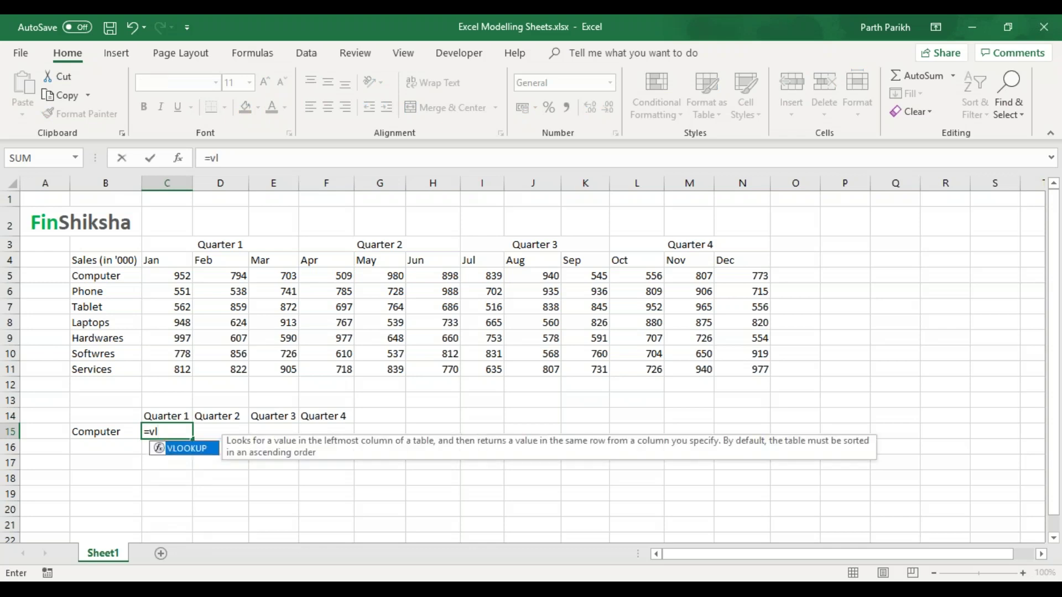
pyautogui.press('Tab')
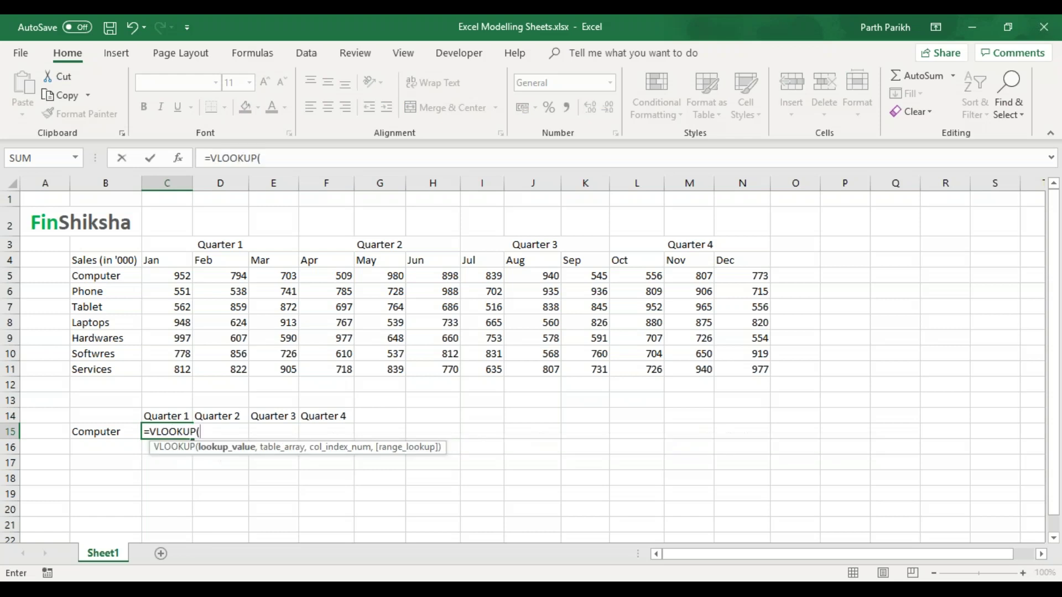
pyautogui.click(122, 426)
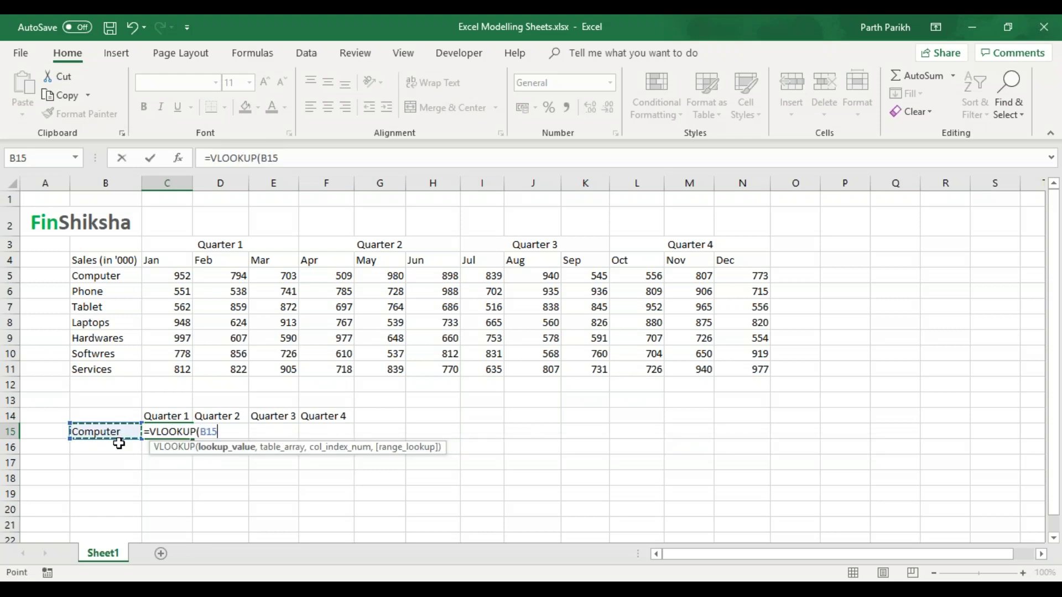
pyautogui.write(',')
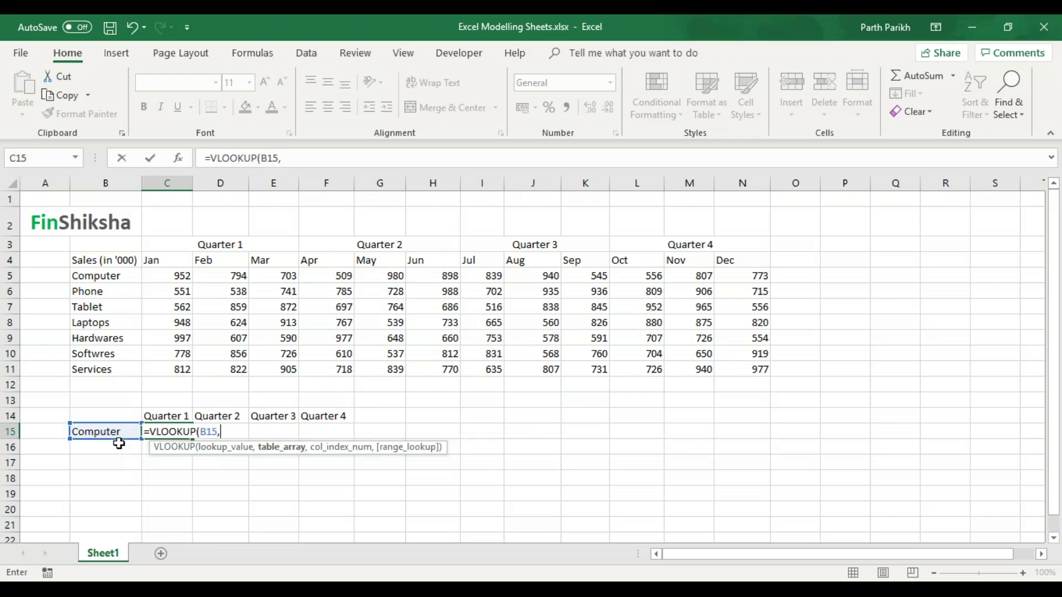
pyautogui.click(129, 277)
pyautogui.hotkey('ctrl', 'shift', 'Down')
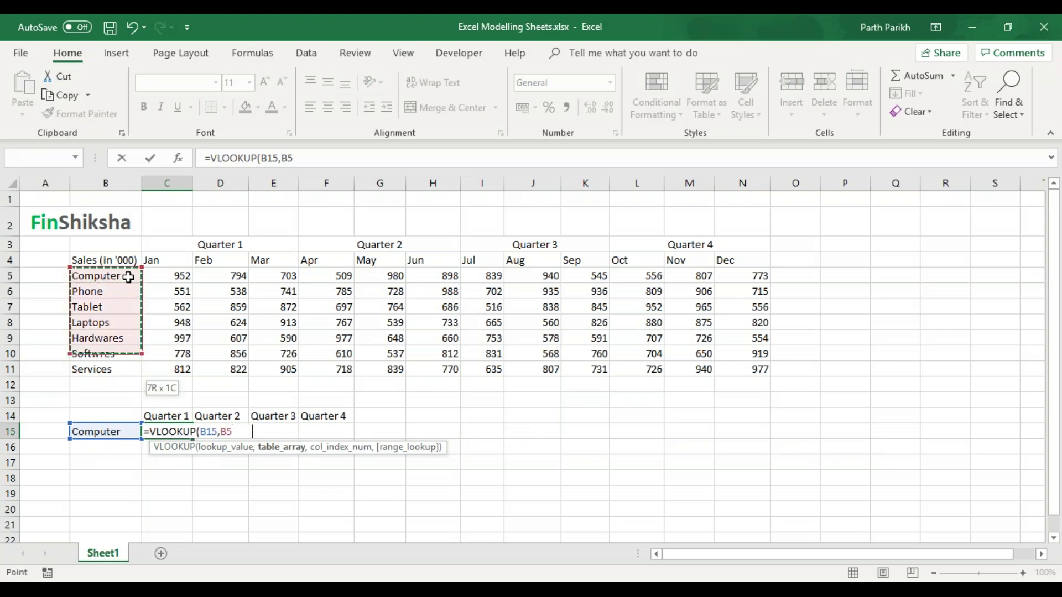
pyautogui.hotkey('ctrl', 'shift', 'Right')
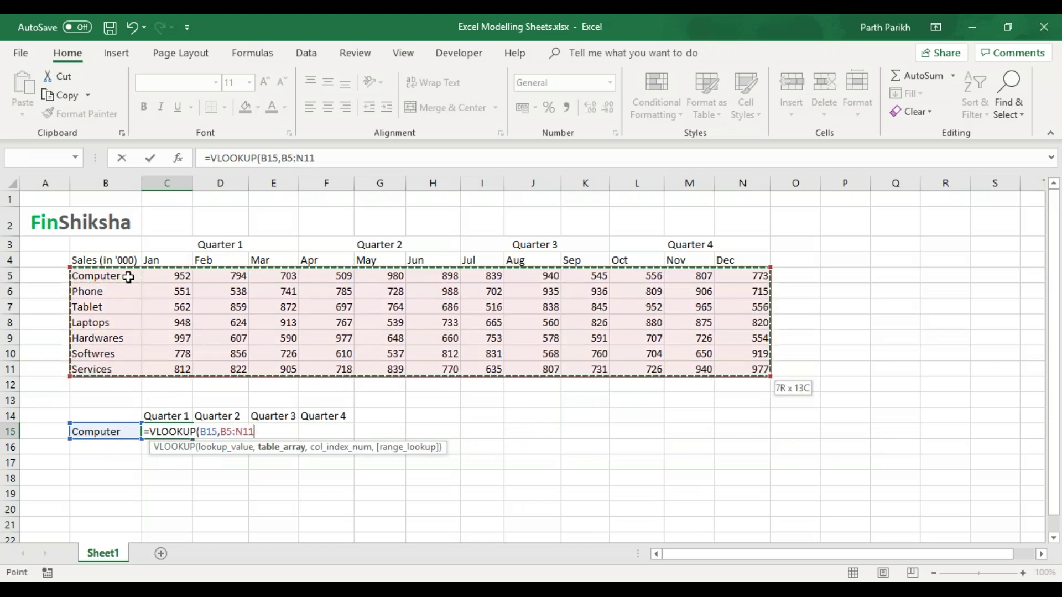
pyautogui.press('F4')
pyautogui.write(',')
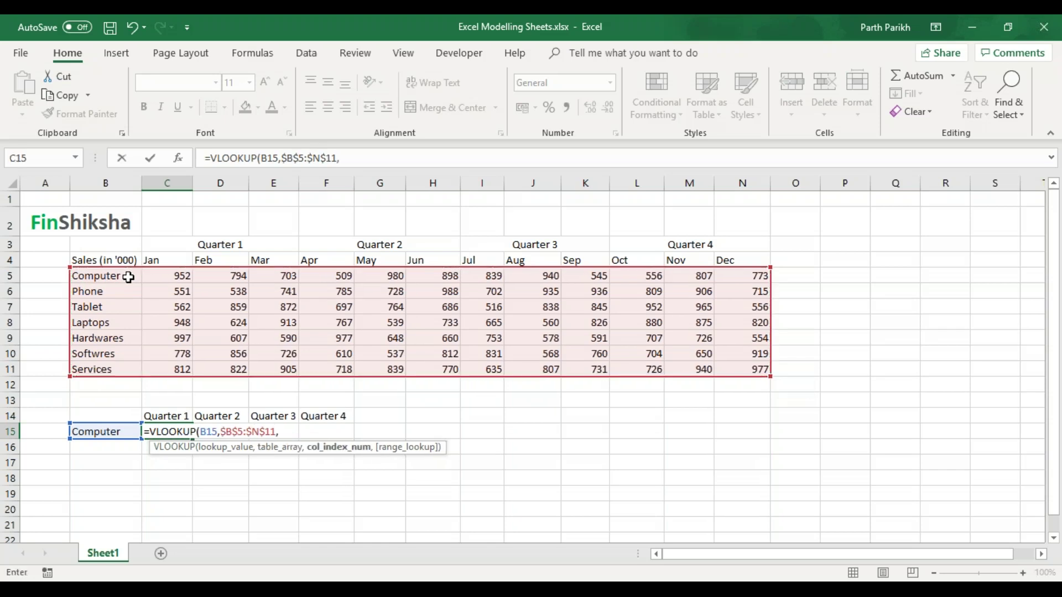
pyautogui.write('2,')
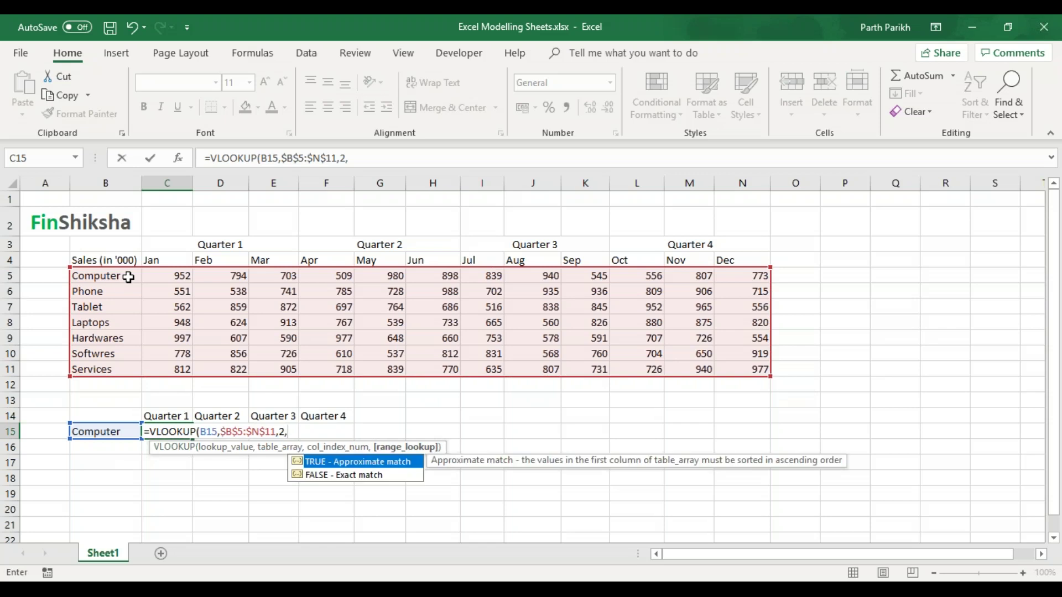
pyautogui.write('0)')
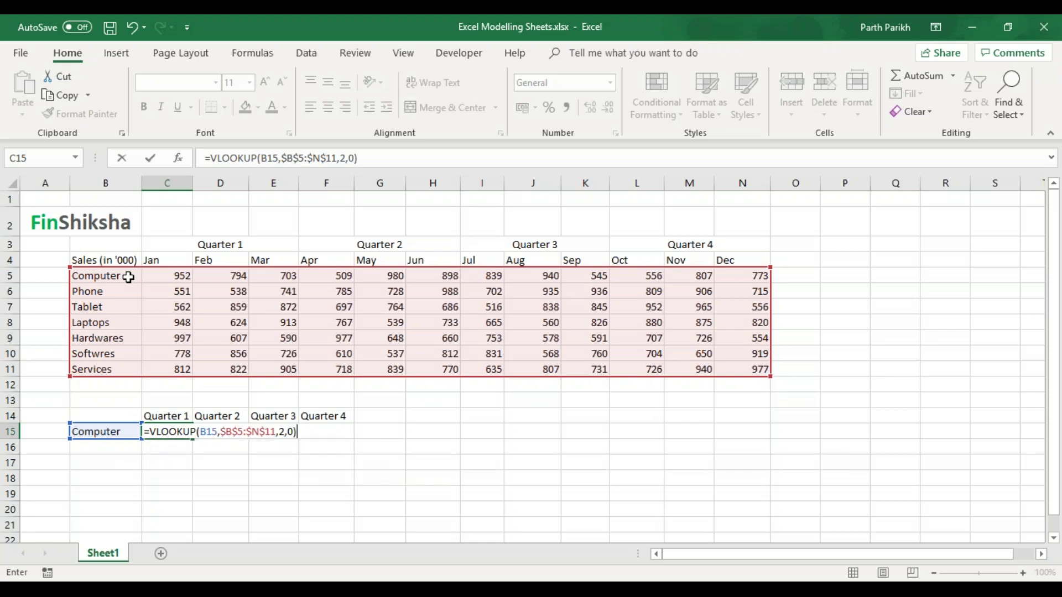
pyautogui.press('Return')
# Compare C15's result of 952 with Computer's January–March values in C5:E5
pyautogui.press('Up')
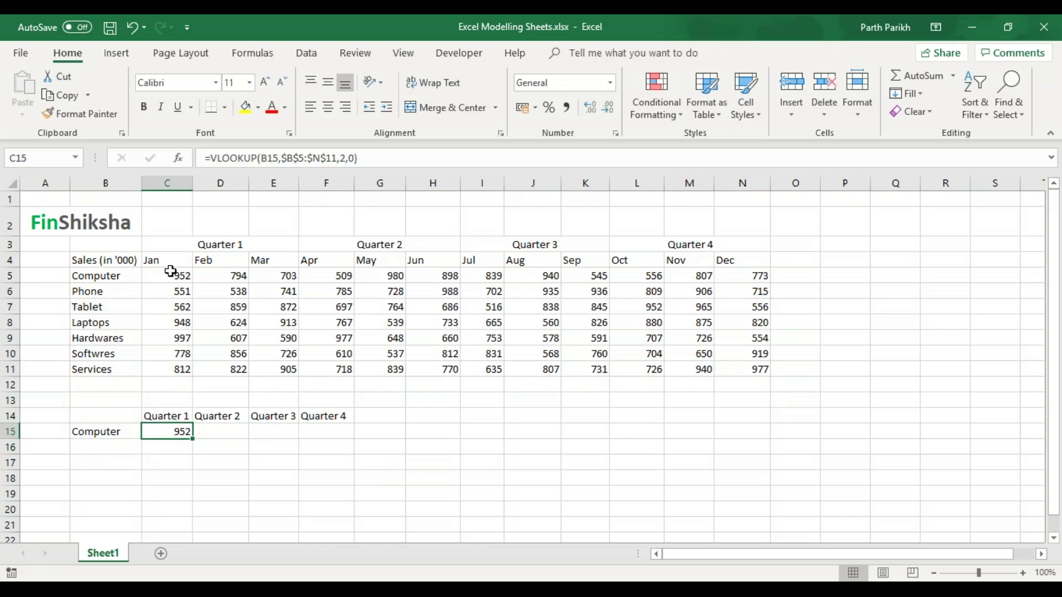
pyautogui.click(170, 272)
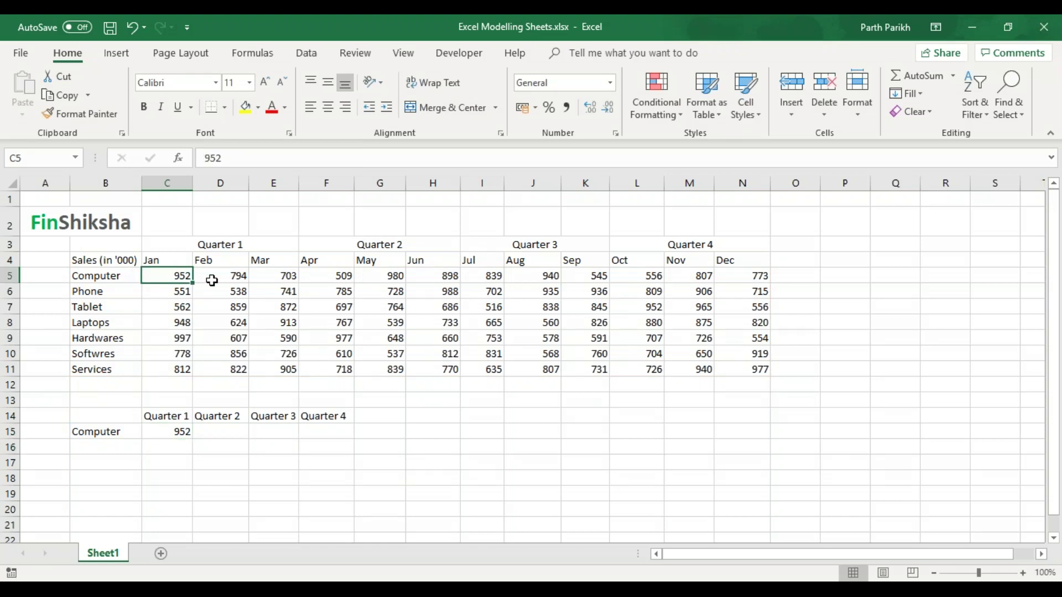
pyautogui.moveTo(182, 275); pyautogui.dragTo(269, 277)
pyautogui.click(181, 277)
pyautogui.click(232, 275)
pyautogui.click(280, 276)
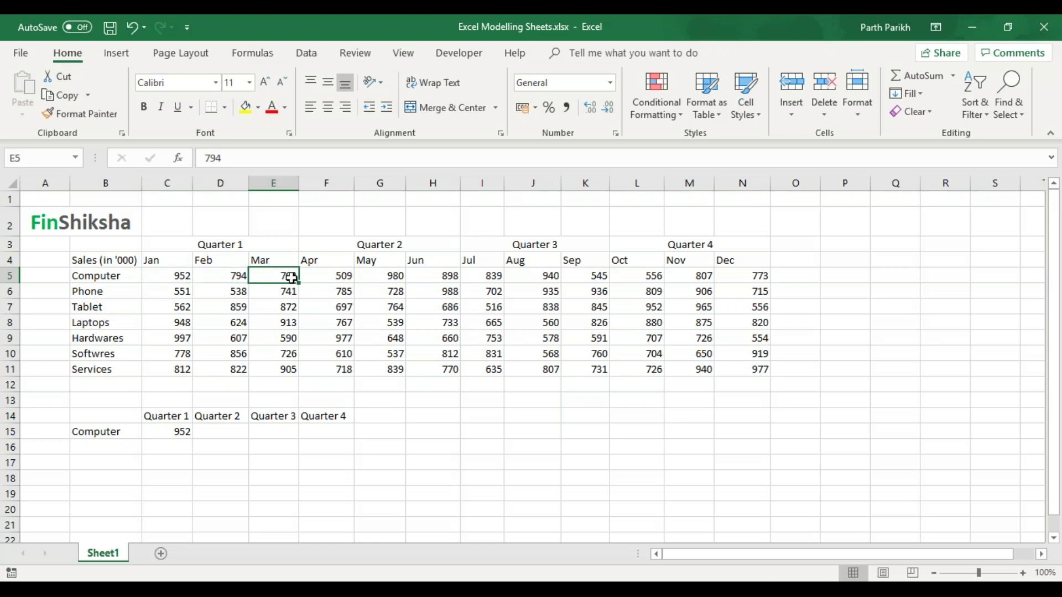
pyautogui.click(183, 434)
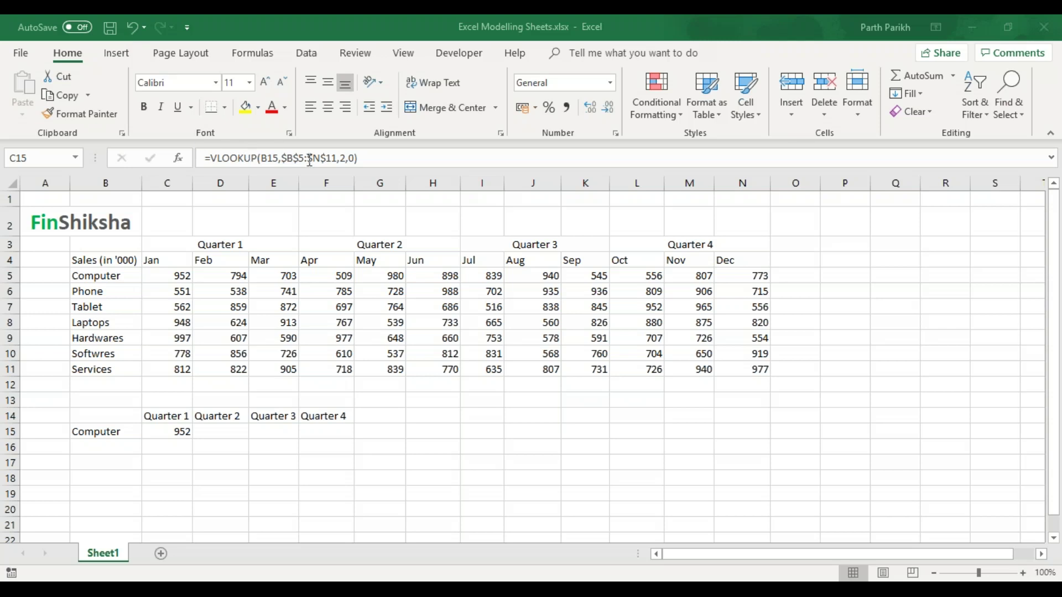
# Change C15's column index from 2 to {2,3,4}, adding the missing closing brace
pyautogui.click(347, 158)
pyautogui.press('BackSpace')
pyautogui.write('{')
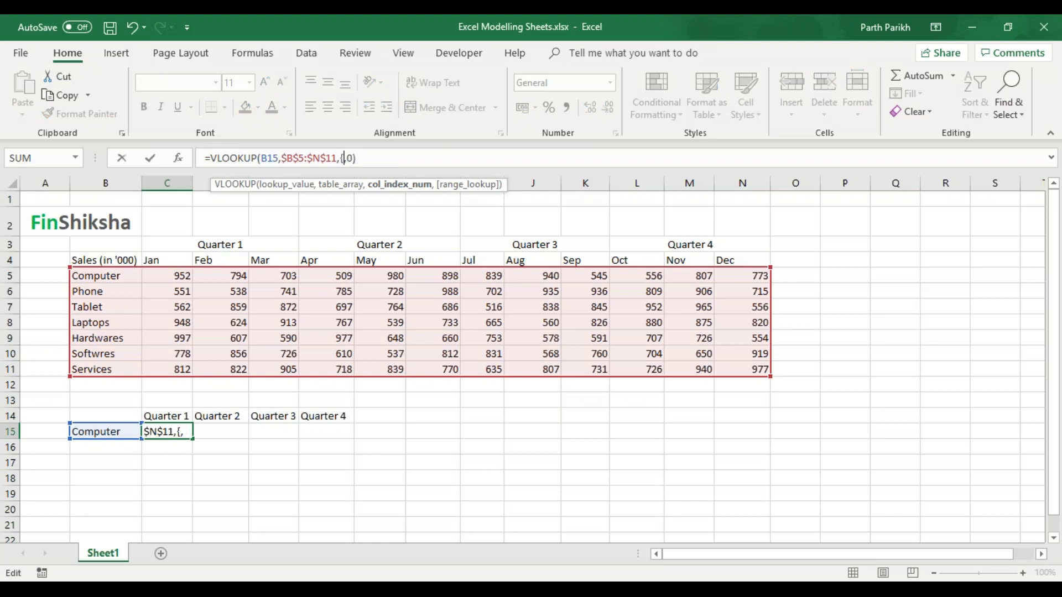
pyautogui.write('2,3,4')
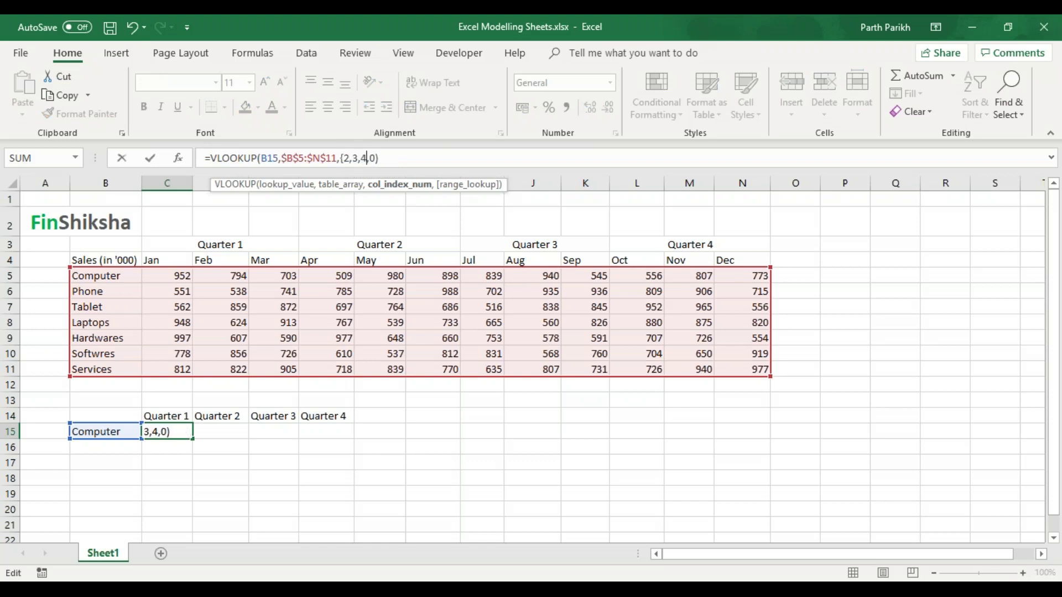
pyautogui.click(409, 158)
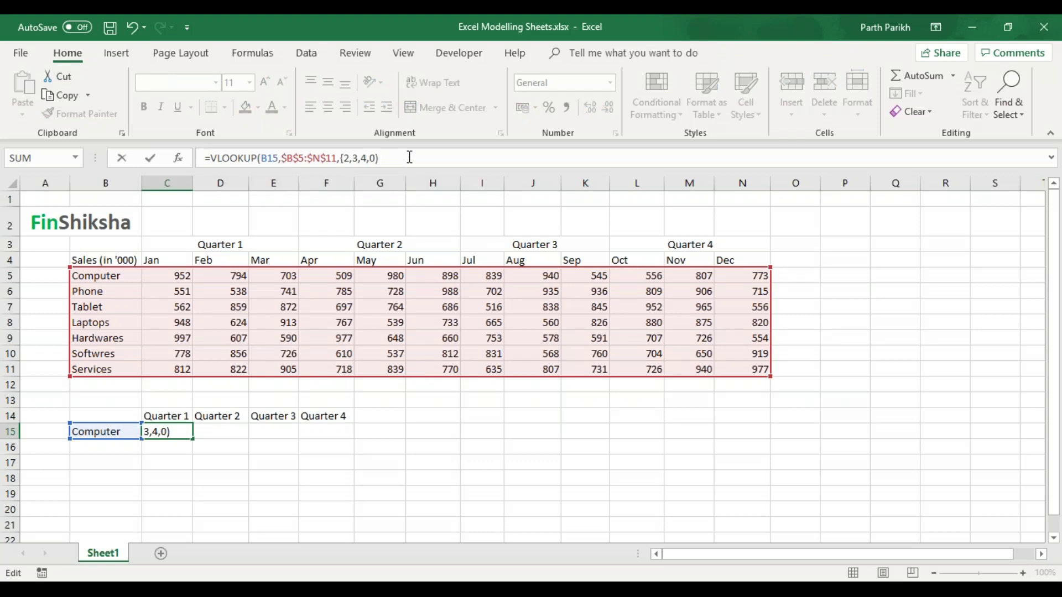
pyautogui.press('Return')
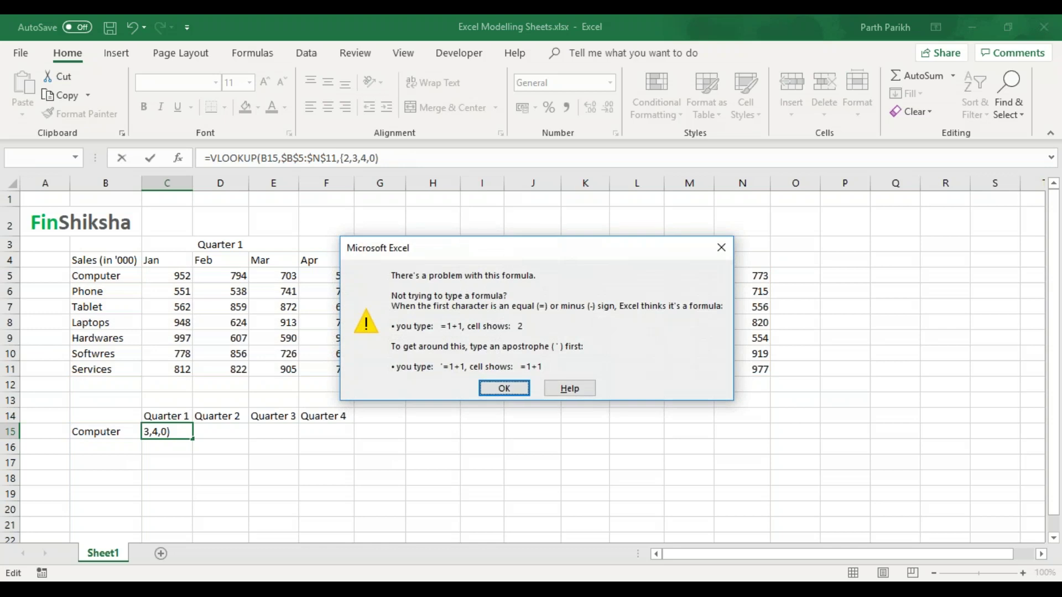
pyautogui.press('Return')
pyautogui.click(369, 159)
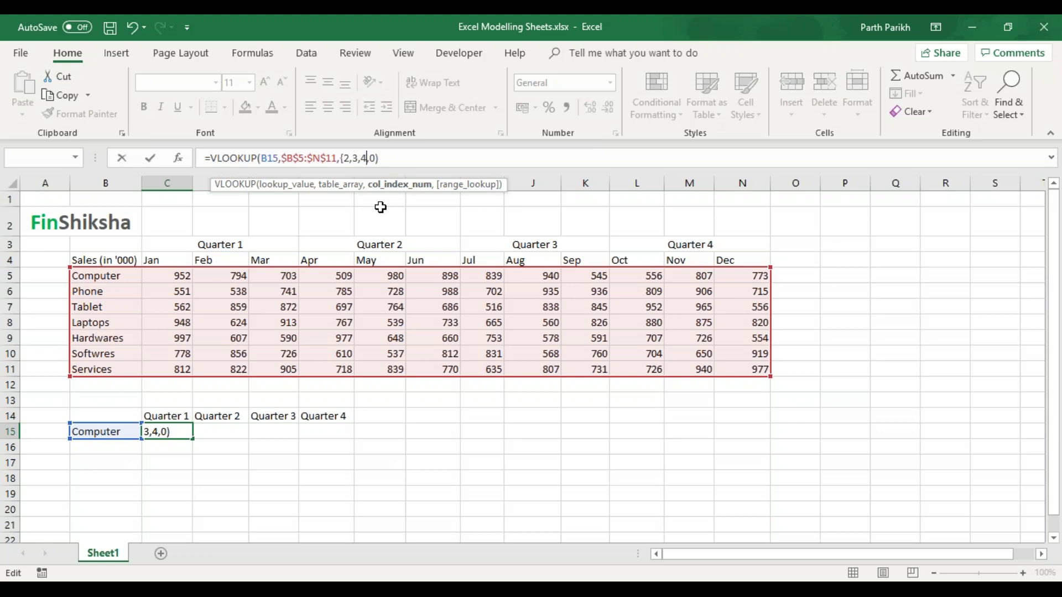
pyautogui.click(341, 159)
pyautogui.click(368, 159)
pyautogui.write('}')
pyautogui.press('Return')
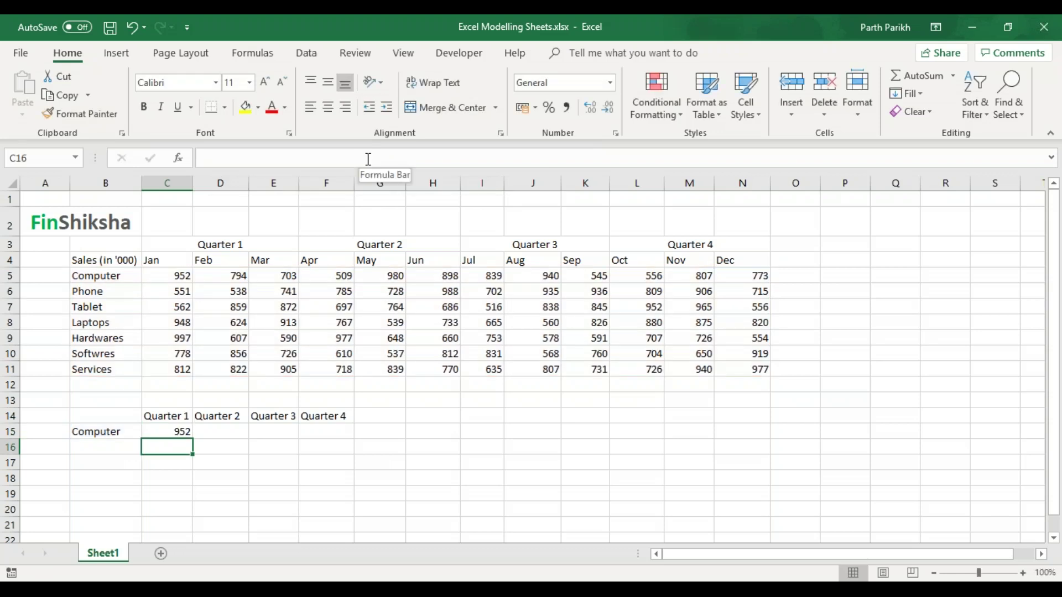
# Compare C15 with C5 and extend the selection to C15:E15
pyautogui.click(173, 433)
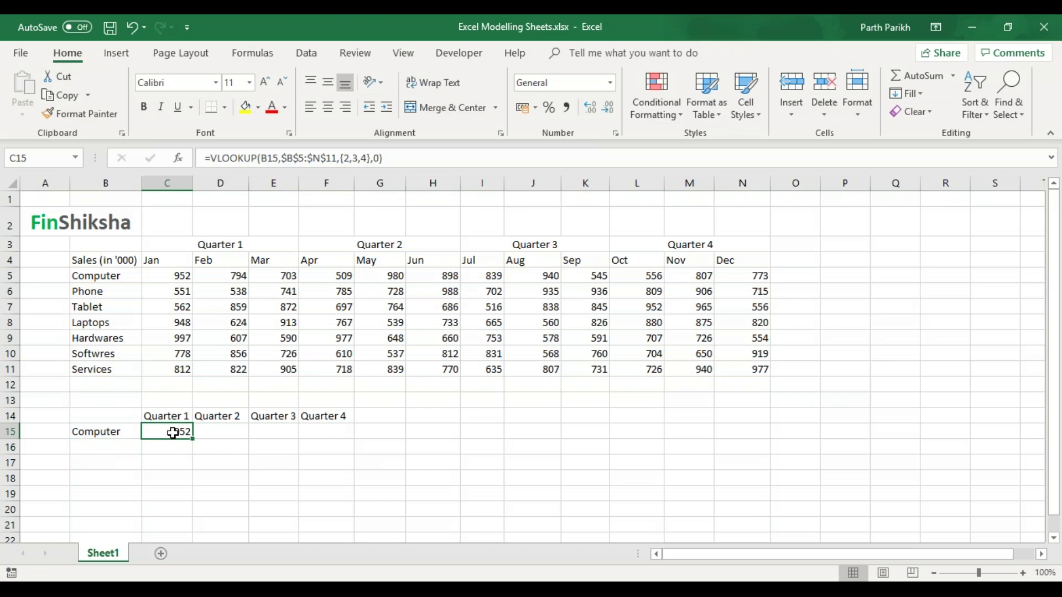
pyautogui.click(185, 277)
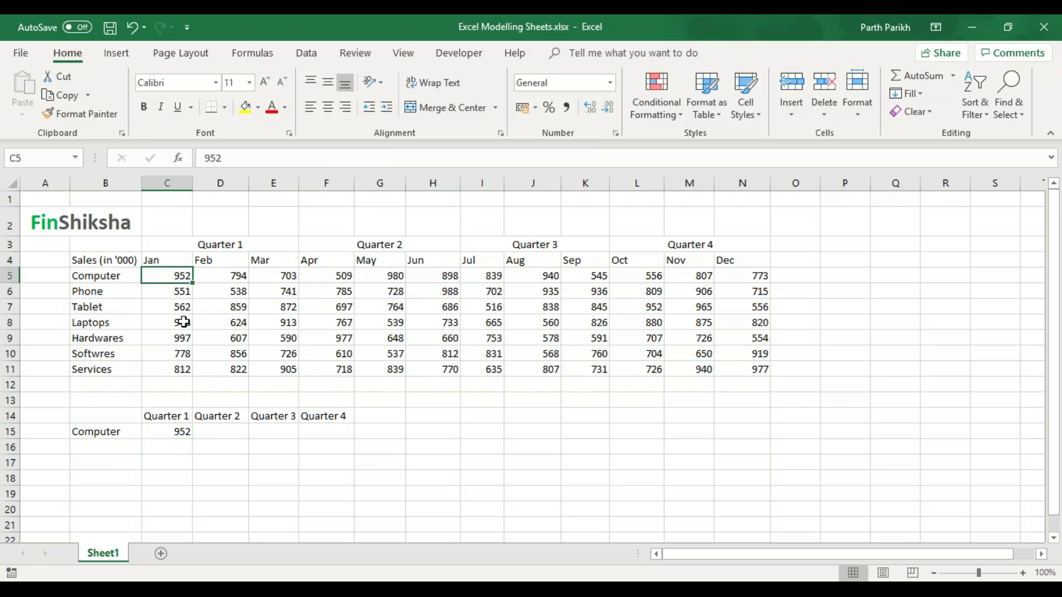
pyautogui.click(183, 432)
pyautogui.hotkey('shift', 'Right')
pyautogui.hotkey('shift', 'Right')
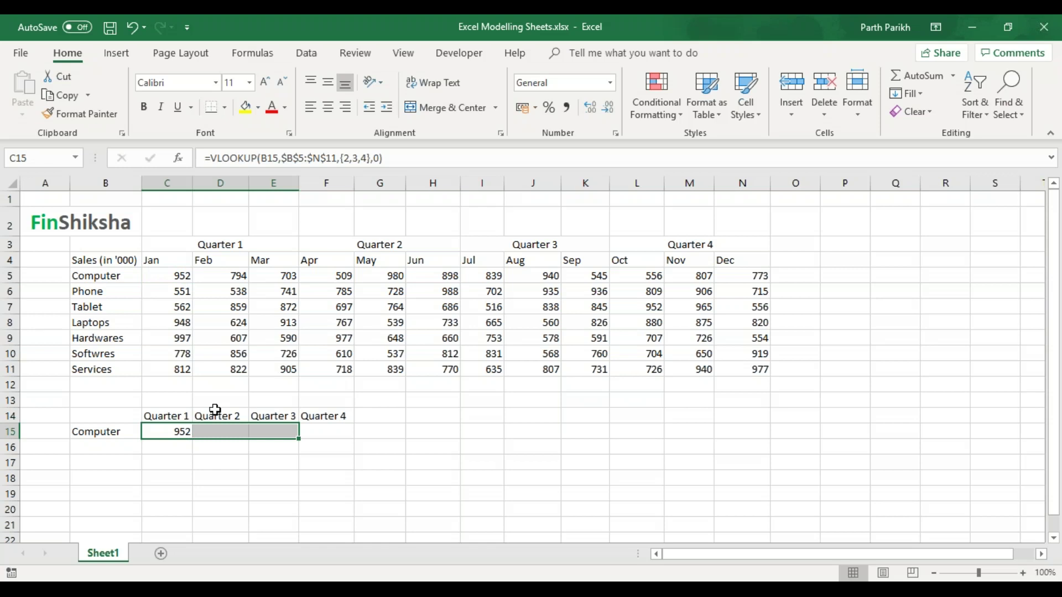
# Enter the {2,3,4} VLOOKUP across C15:E15 as an array formula, giving 952, 794 and 703
pyautogui.click(411, 157)
pyautogui.press('Return')
pyautogui.click(191, 478)
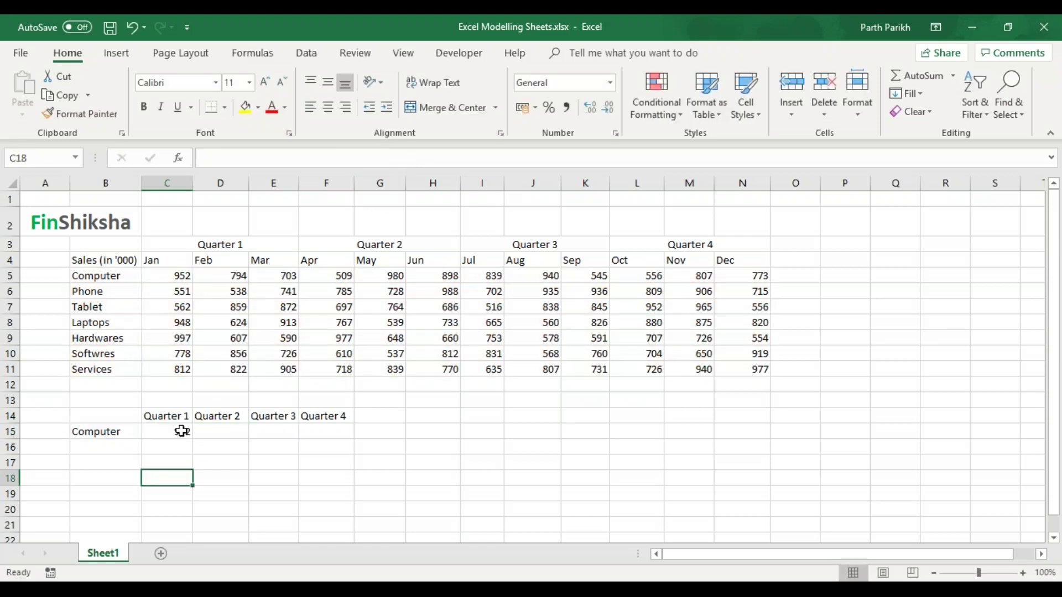
pyautogui.moveTo(183, 430); pyautogui.dragTo(268, 429)
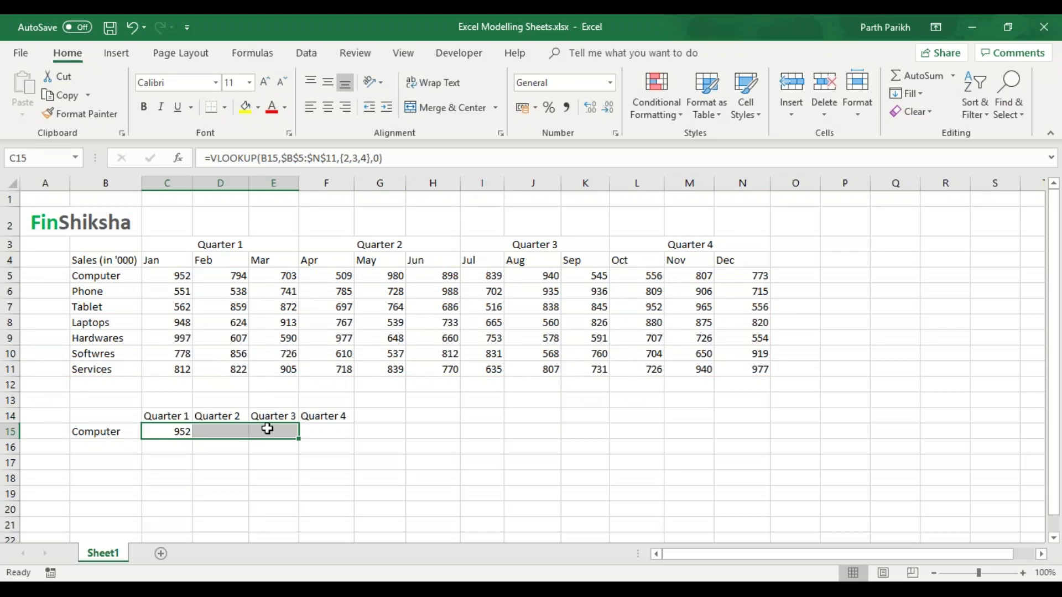
pyautogui.click(419, 158)
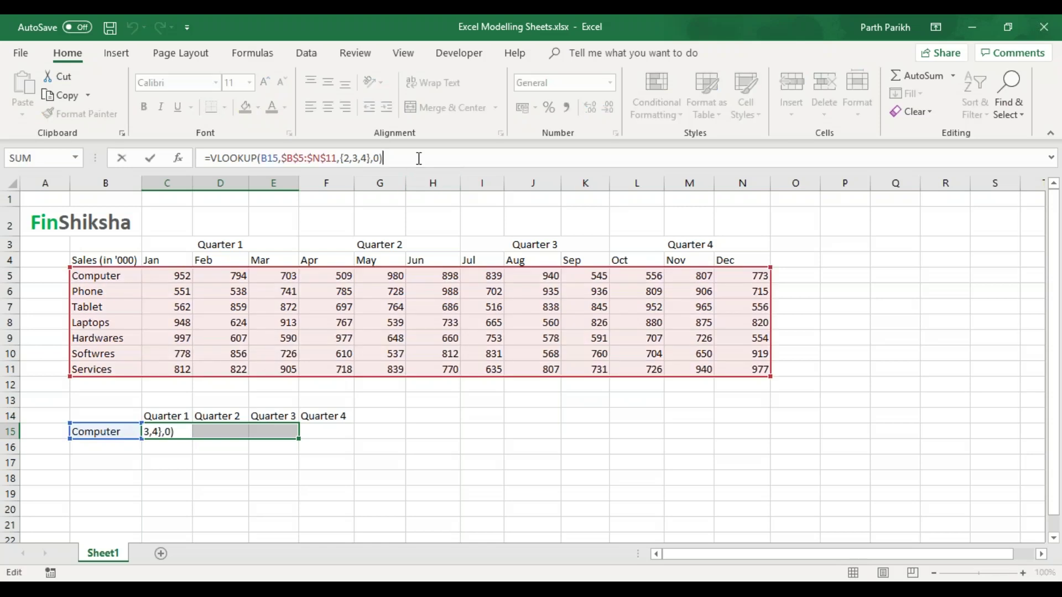
pyautogui.hotkey('ctrl', 'shift', 'Return')
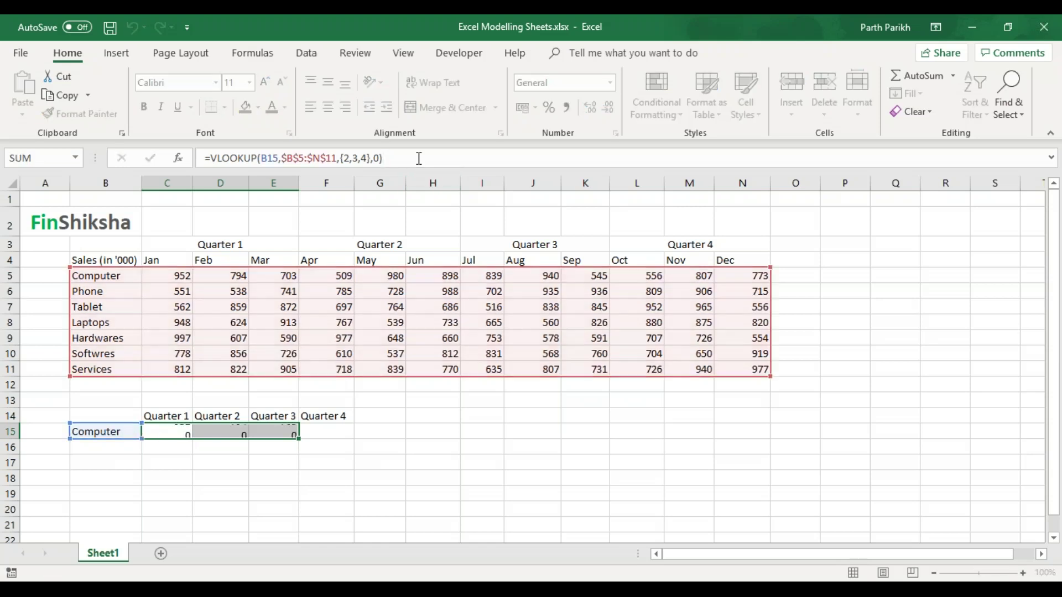
pyautogui.click(183, 431)
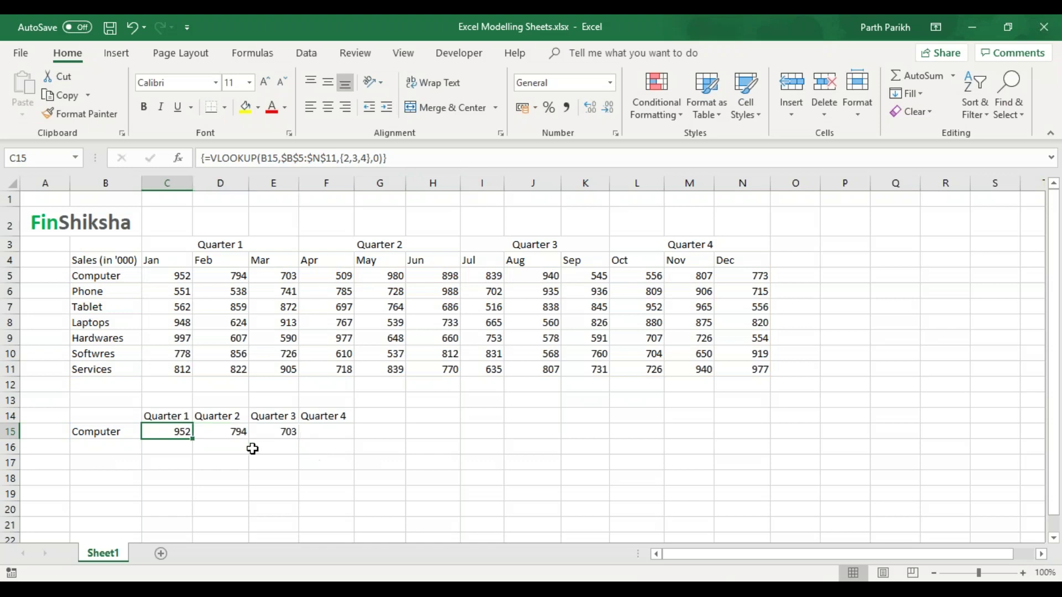
pyautogui.click(230, 433)
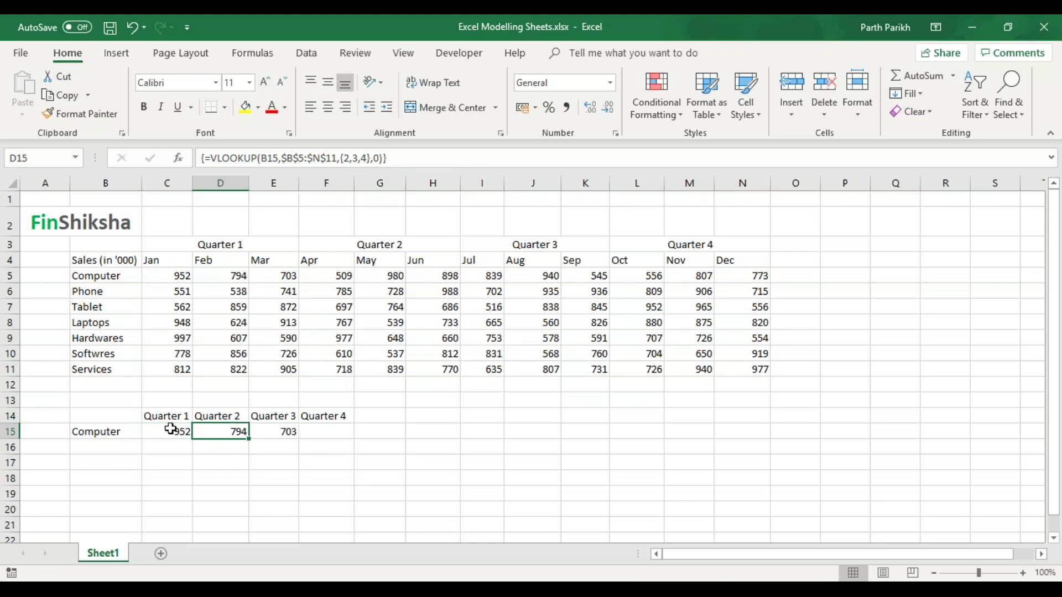
pyautogui.moveTo(171, 431); pyautogui.dragTo(287, 431)
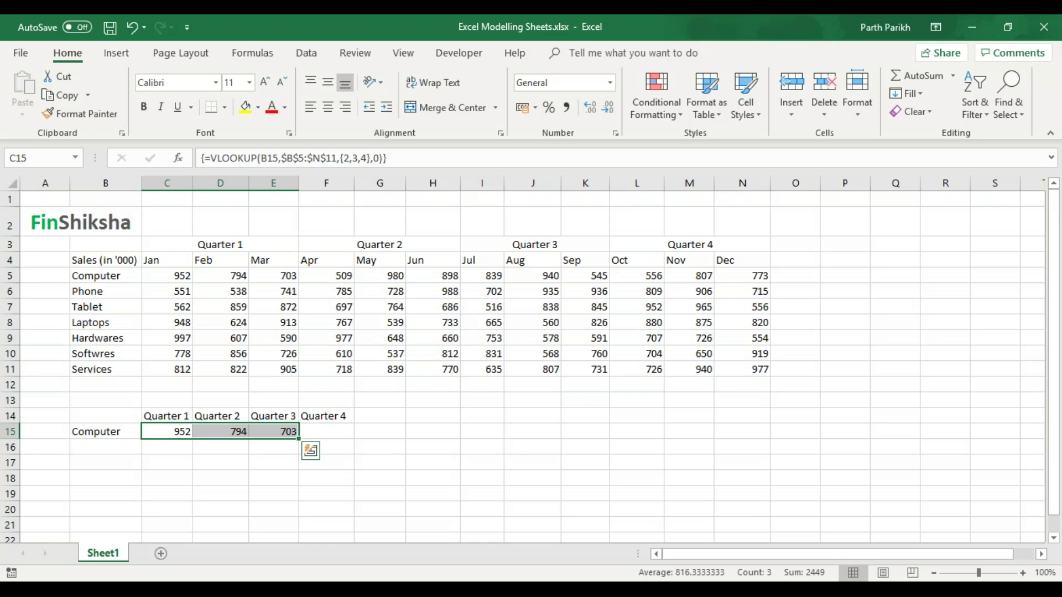
# Start a VLOOKUP in C16 looking up B15 in the absolute range $B$5:$N$11
pyautogui.click(167, 447)
pyautogui.write('=vl')
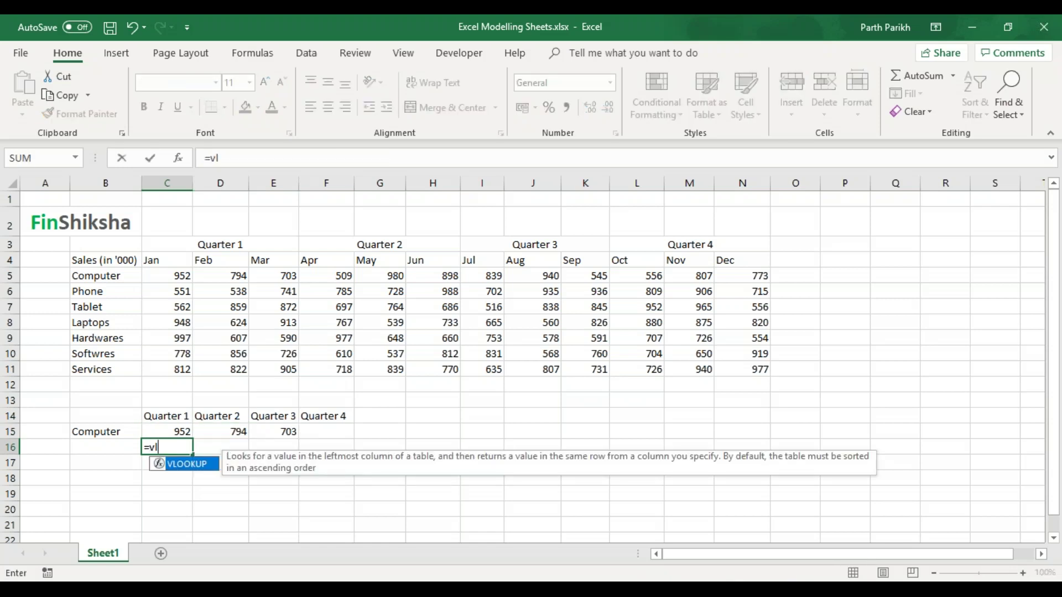
pyautogui.write('o')
pyautogui.press('Tab')
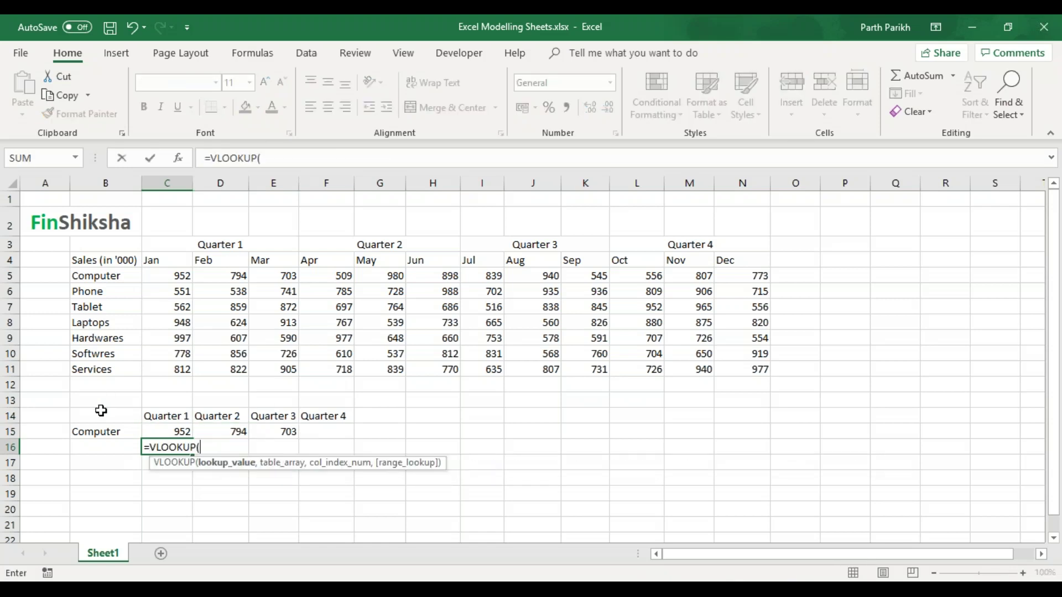
pyautogui.click(111, 432)
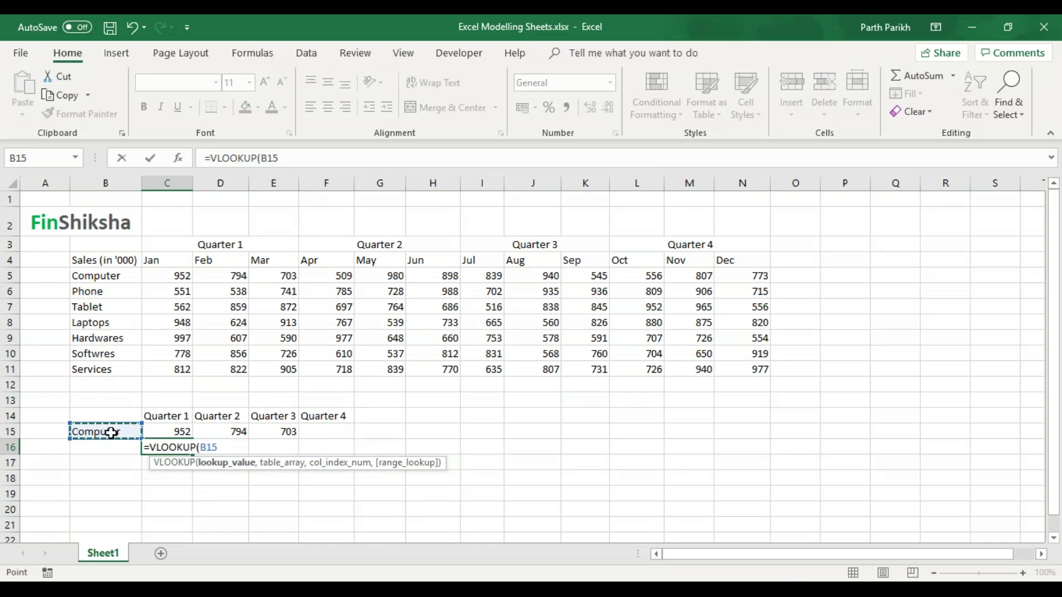
pyautogui.write(',')
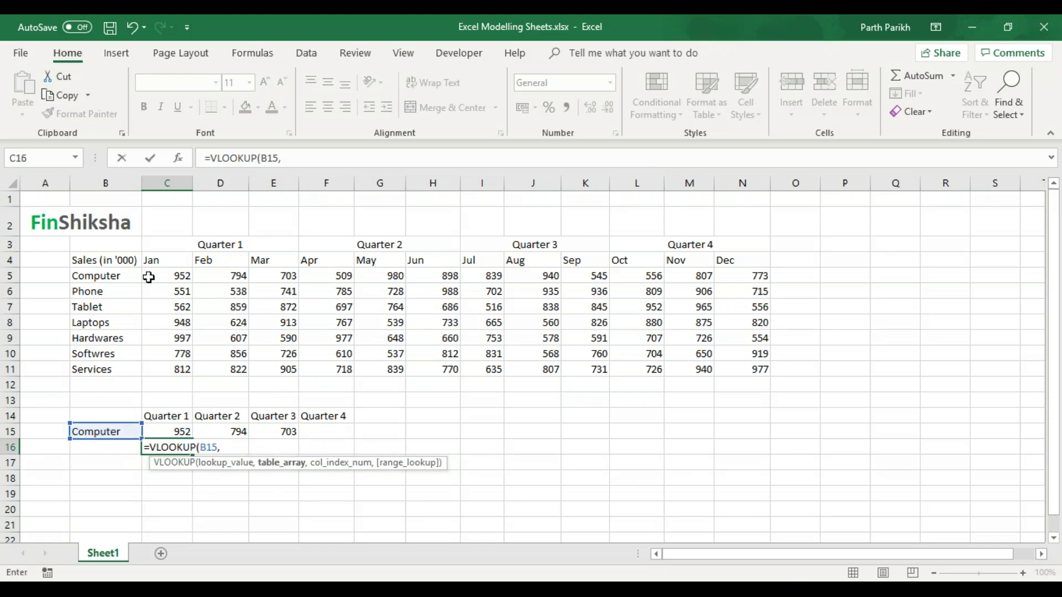
pyautogui.click(113, 277)
pyautogui.hotkey('ctrl', 'shift', 'Down')
pyautogui.hotkey('ctrl', 'shift', 'Right')
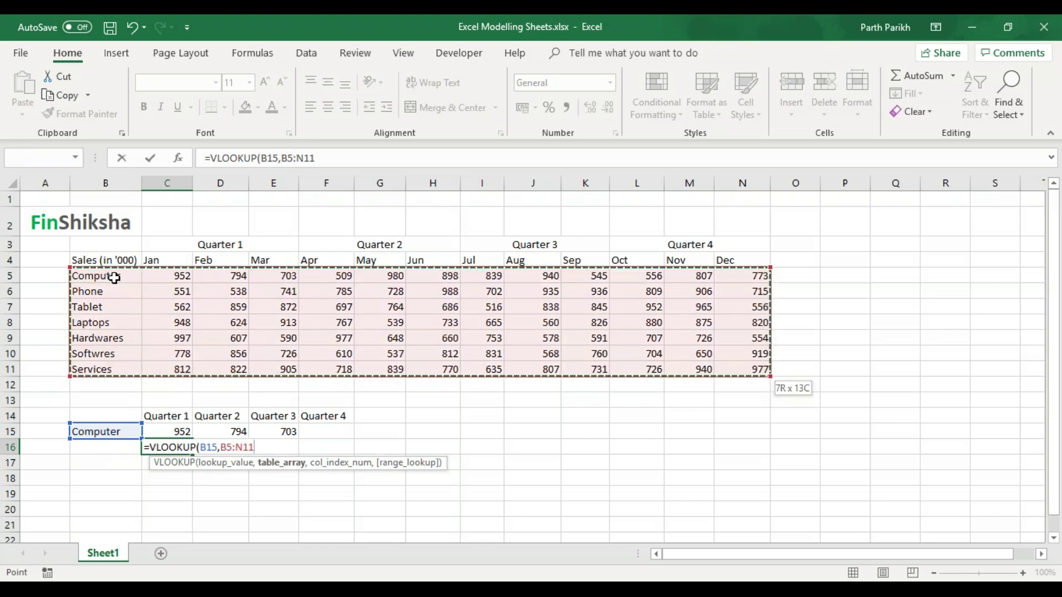
pyautogui.press('F4')
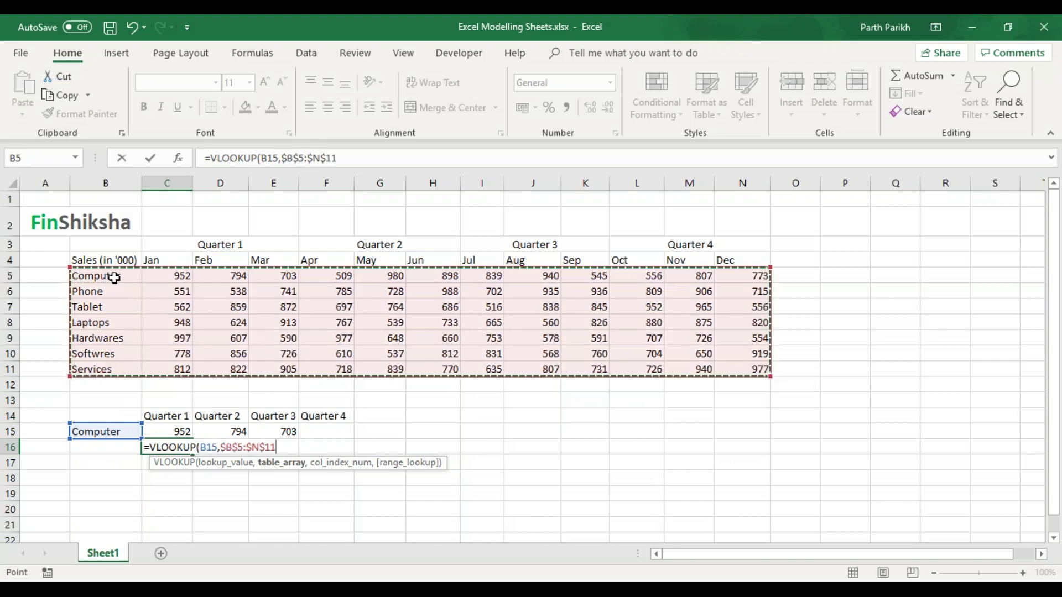
# Finish it with columns {2,3,4} and FALSE, entered as an array formula
pyautogui.write(',{')
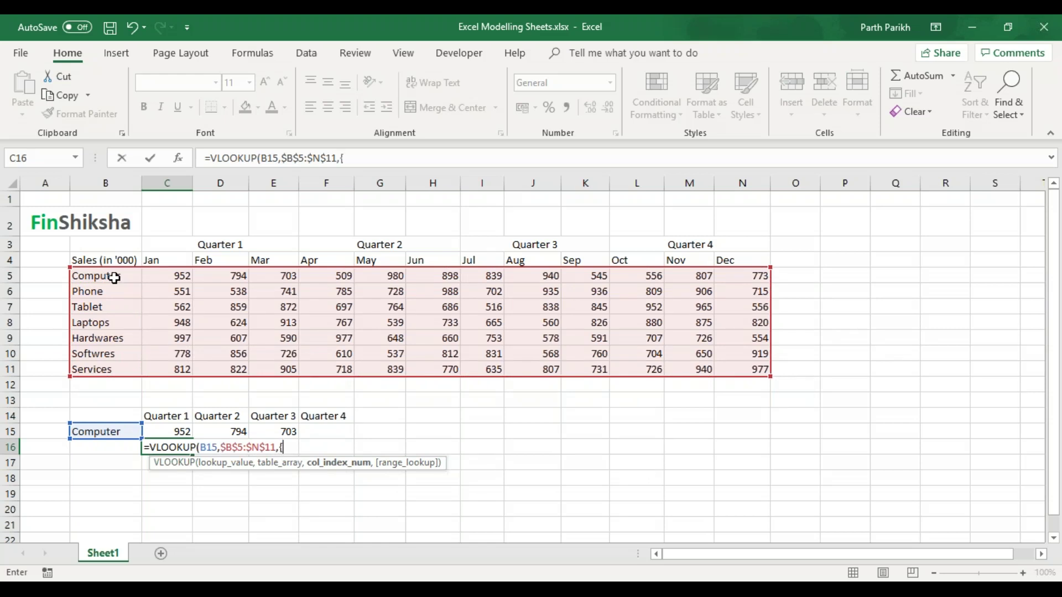
pyautogui.write('2,3,4},')
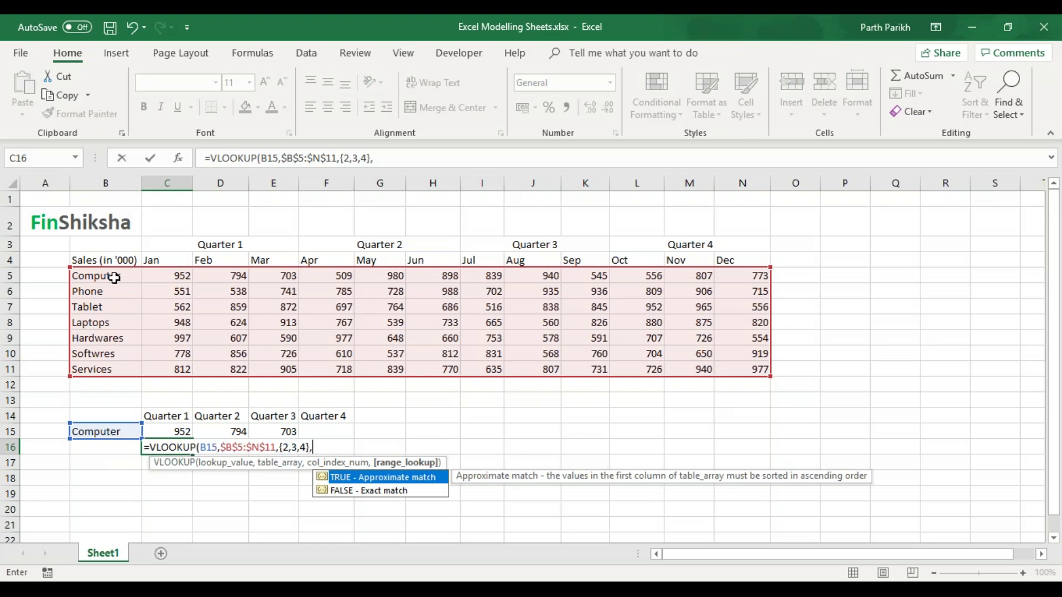
pyautogui.write('false)')
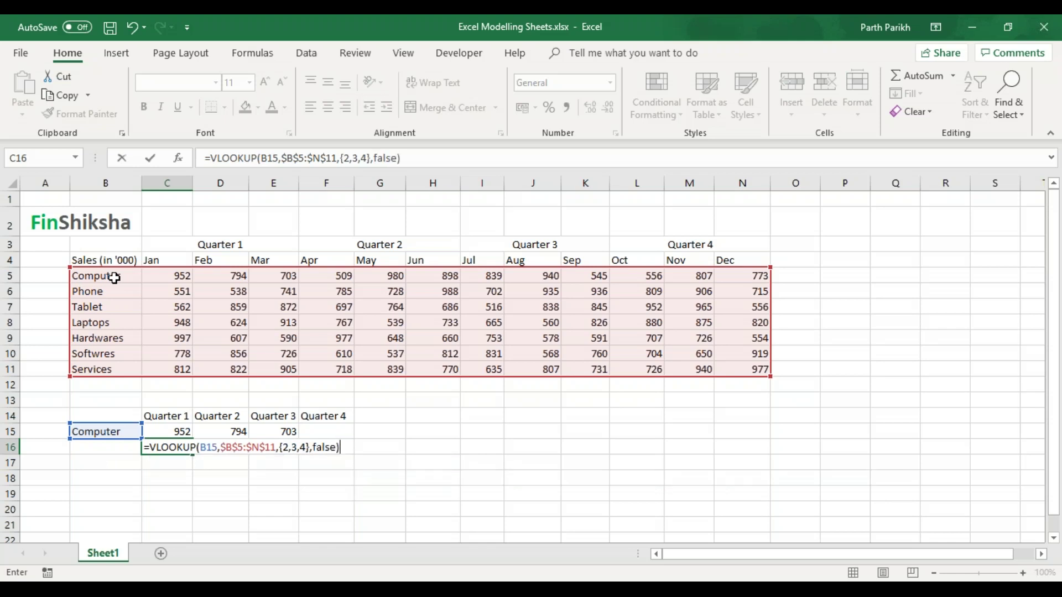
pyautogui.press('BackSpace')
pyautogui.press('BackSpace')
pyautogui.press('BackSpace')
pyautogui.press('BackSpace')
pyautogui.press('BackSpace')
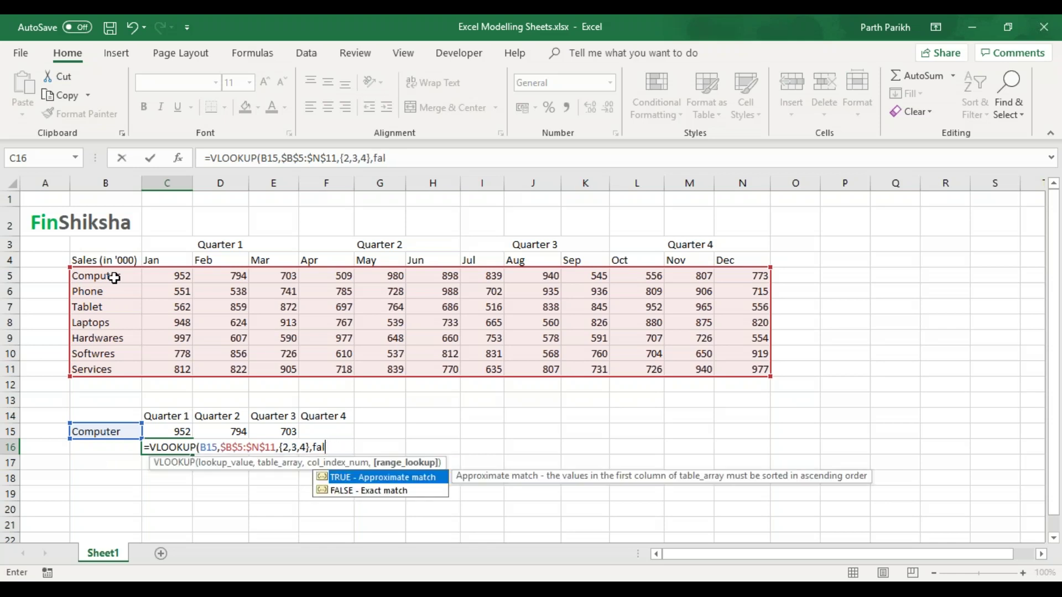
pyautogui.press('BackSpace')
pyautogui.write('FALSE)')
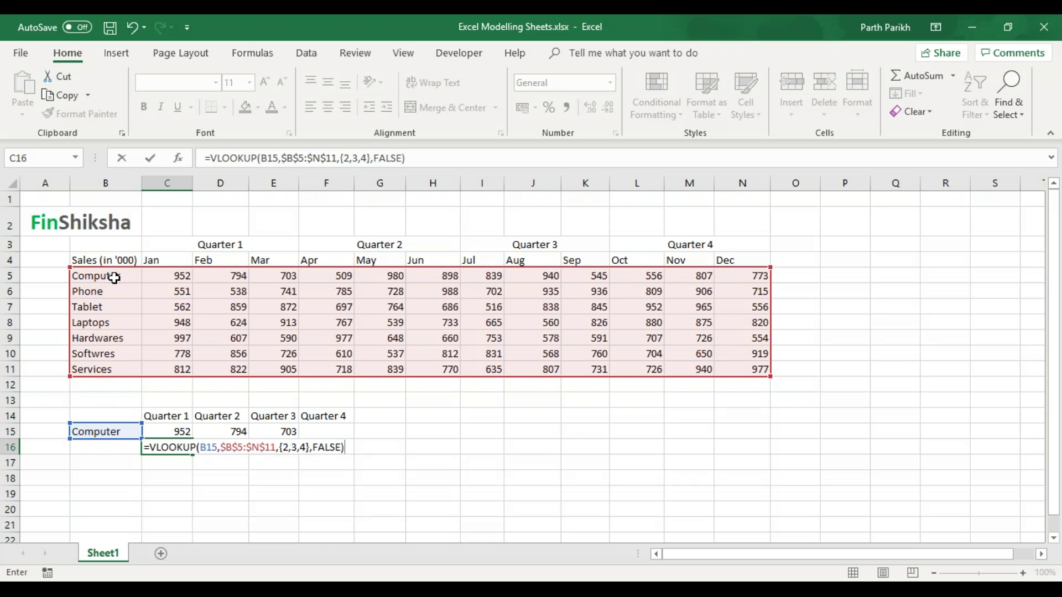
pyautogui.hotkey('ctrl', 'shift', 'Return')
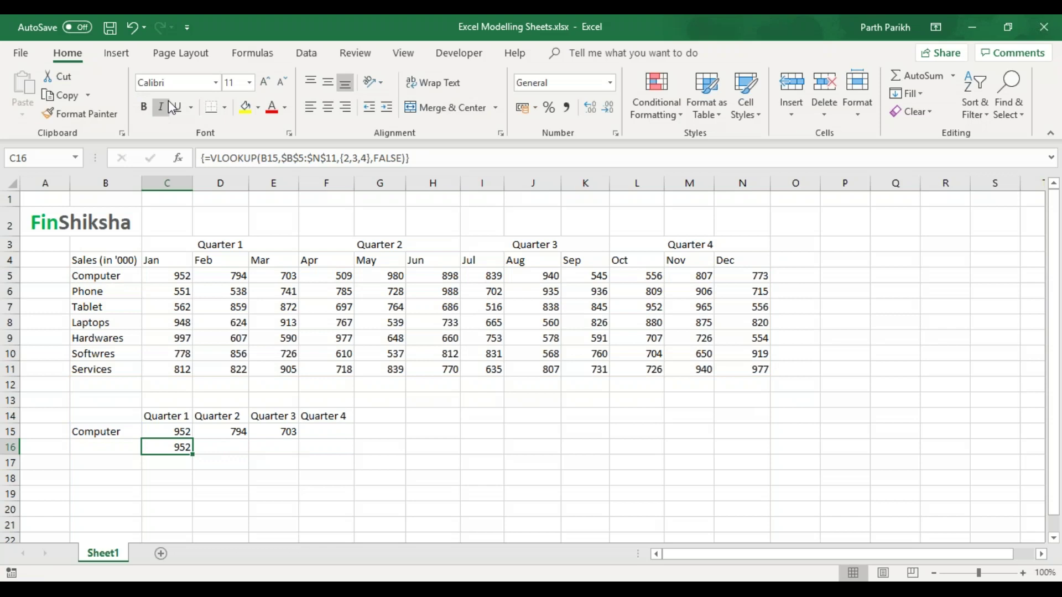
# Wrap C16's lookup in SUM as an array formula showing 2449, checked against C5:E5
pyautogui.click(211, 158)
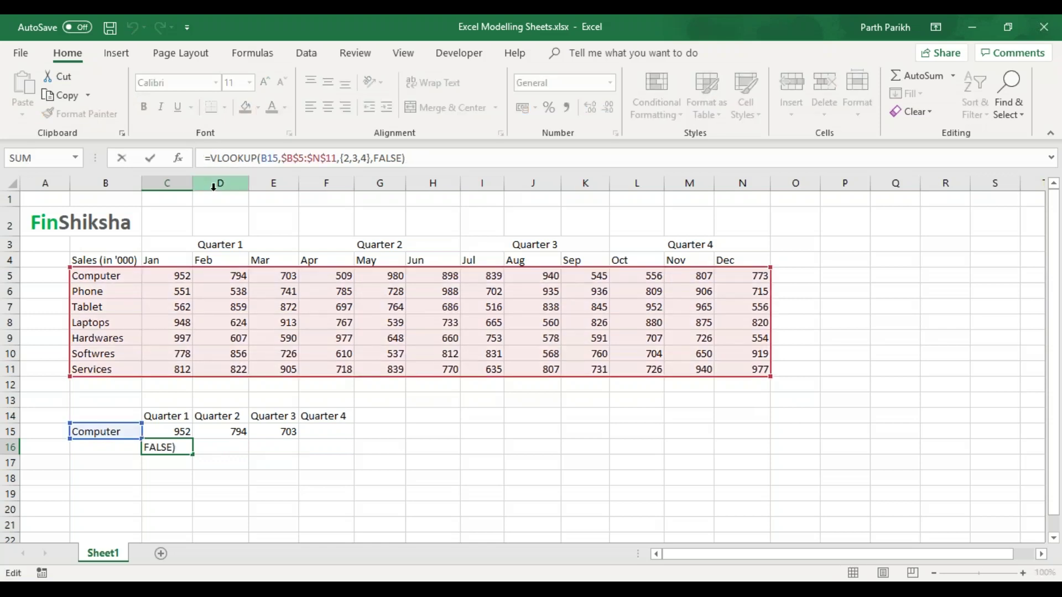
pyautogui.write('sum')
pyautogui.press('Tab')
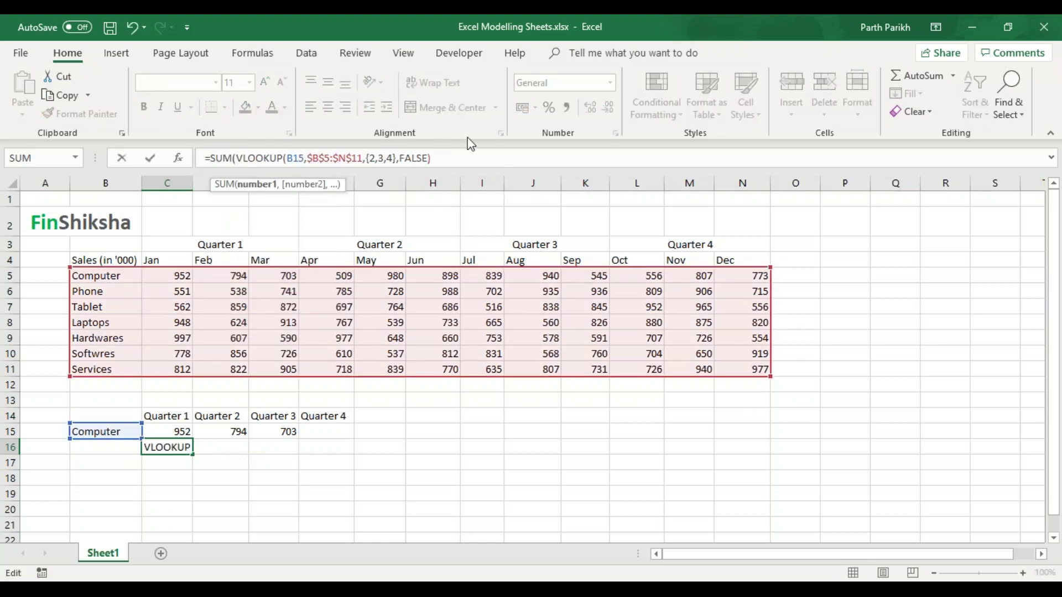
pyautogui.click(466, 157)
pyautogui.write(')')
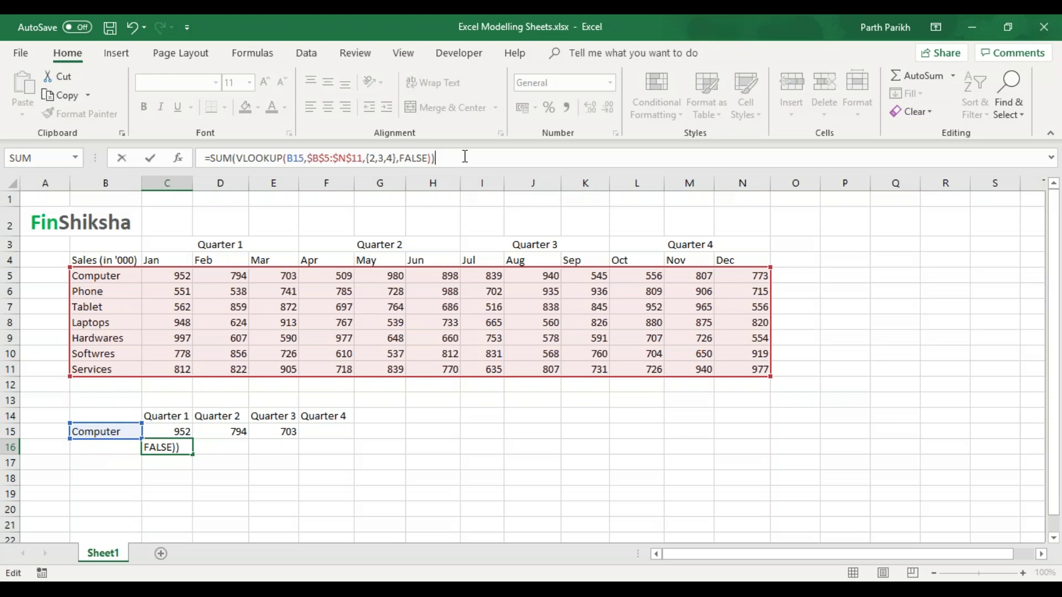
pyautogui.hotkey('ctrl', 'shift', 'Return')
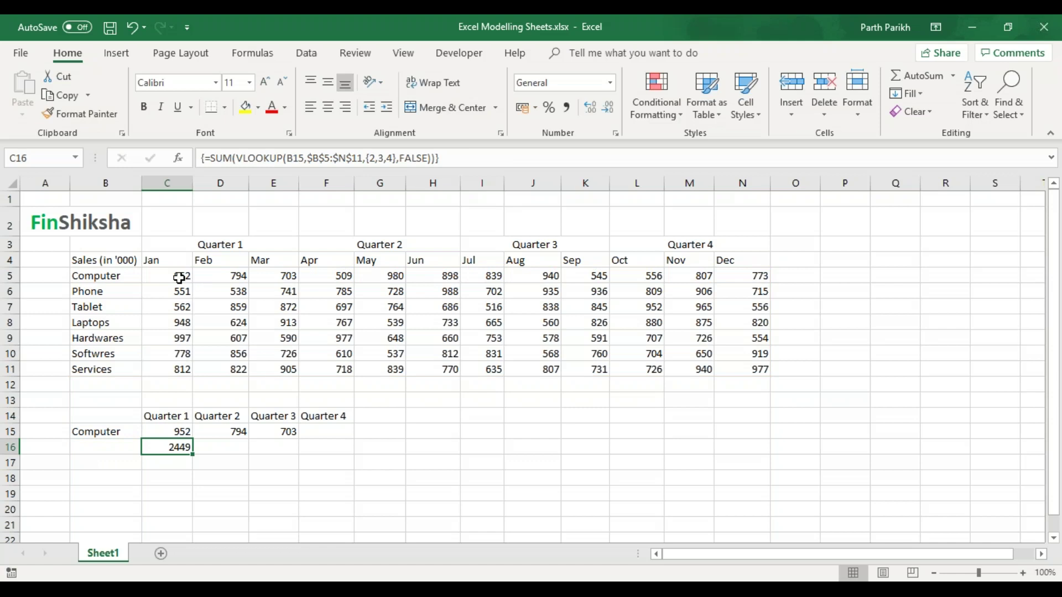
pyautogui.moveTo(178, 278); pyautogui.dragTo(283, 275)
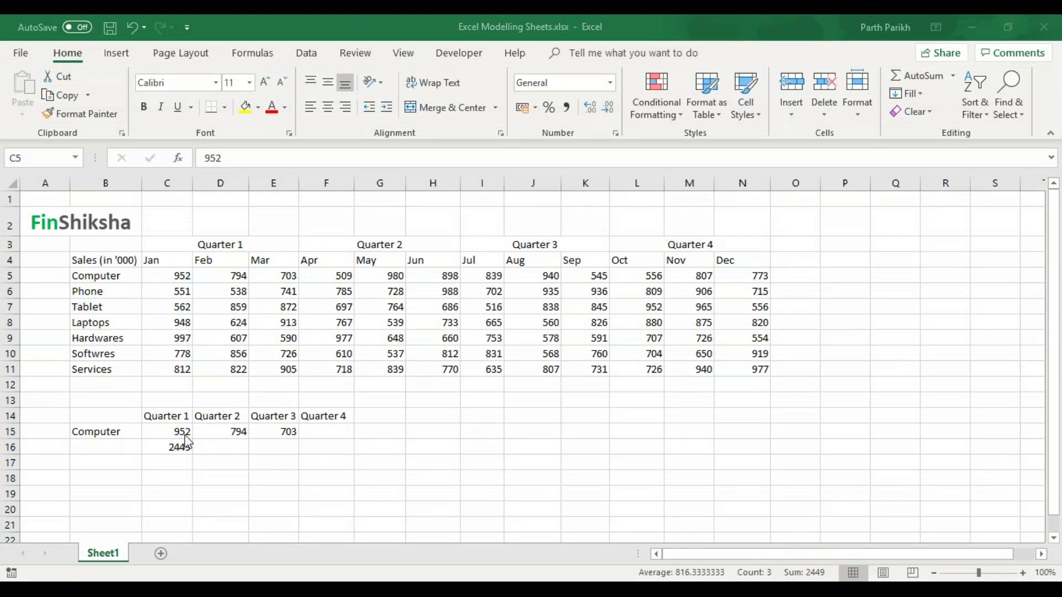
# Clear the test total from C16 and select the C15:E15 array
pyautogui.click(182, 444)
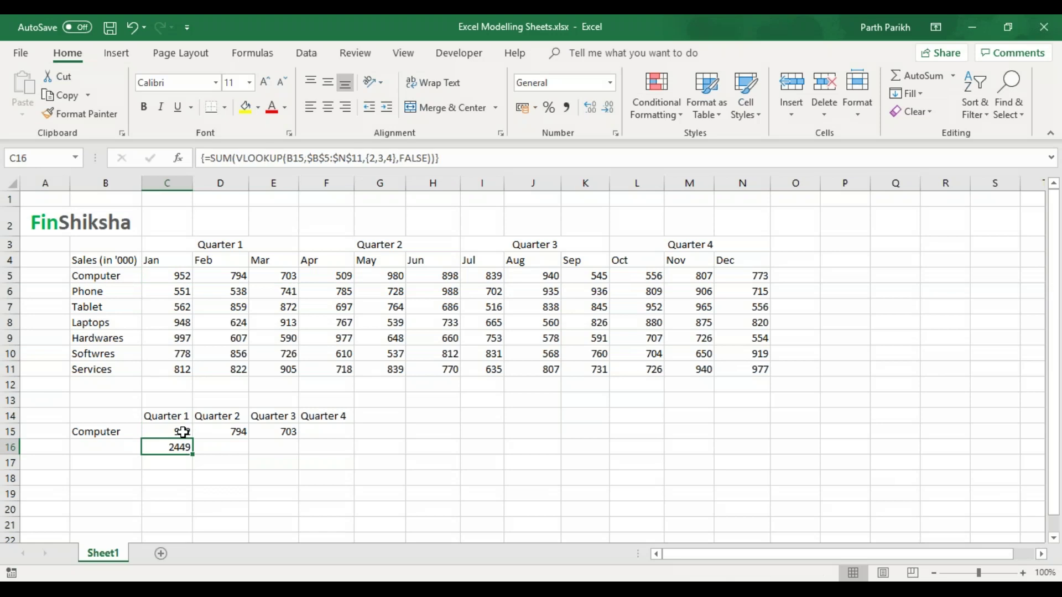
pyautogui.press('Delete')
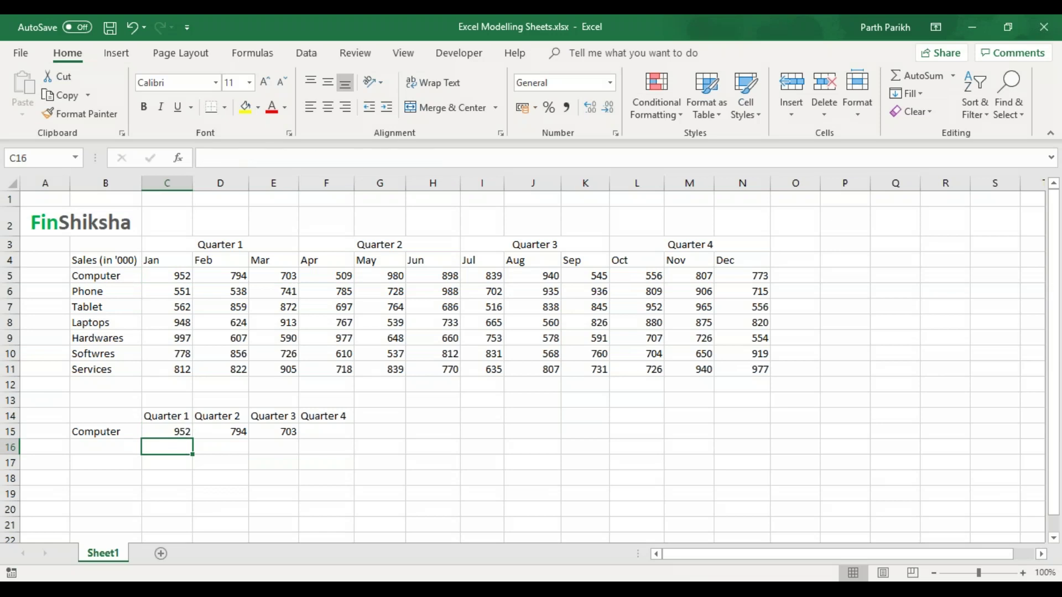
pyautogui.click(167, 431)
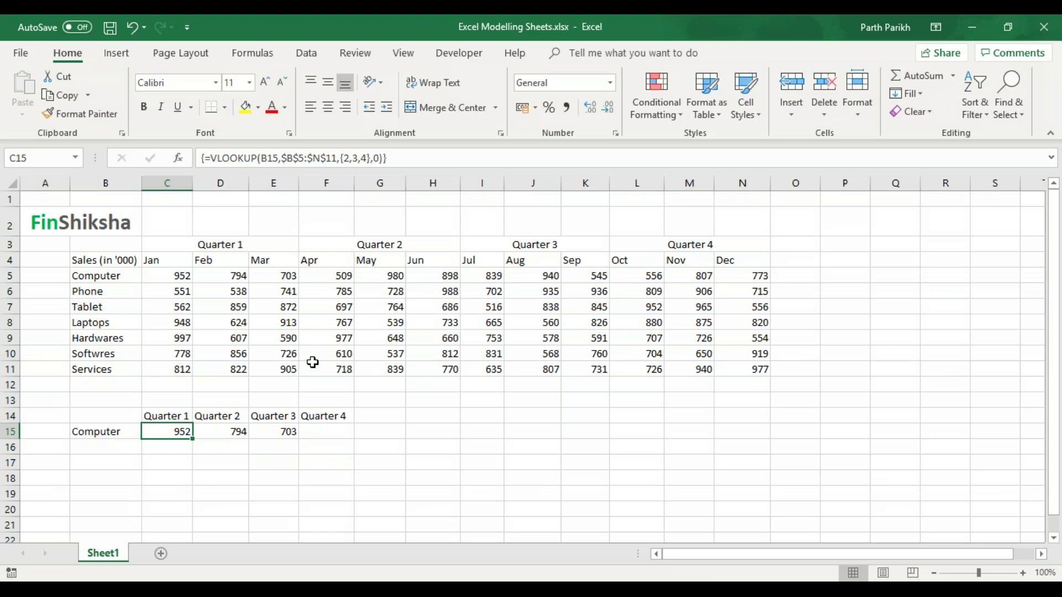
pyautogui.hotkey('shift', 'Right')
pyautogui.hotkey('shift', 'Right')
pyautogui.hotkey('ctrl', 'v')
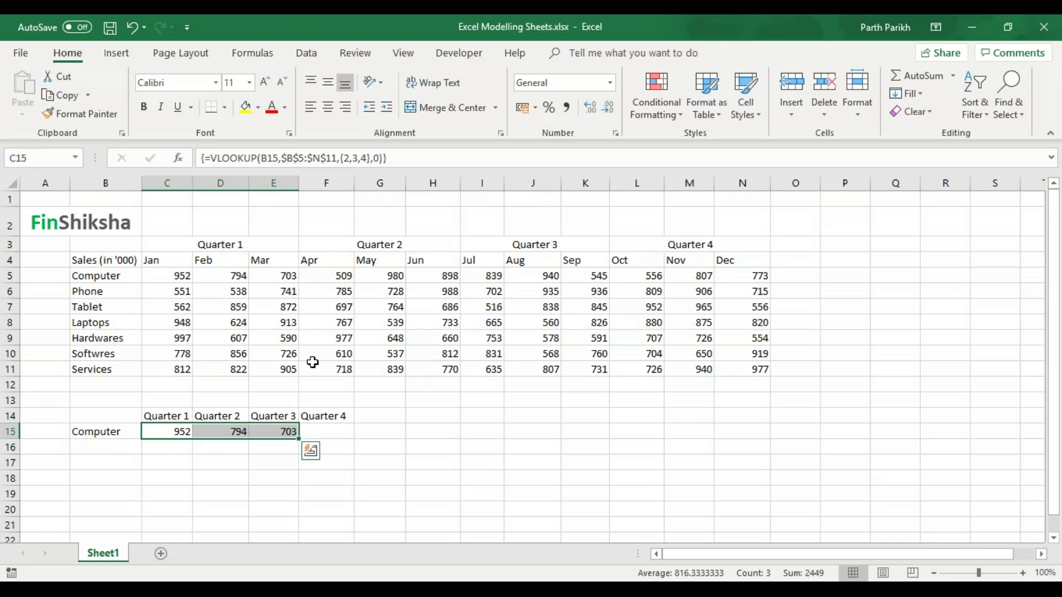
pyautogui.press('Right')
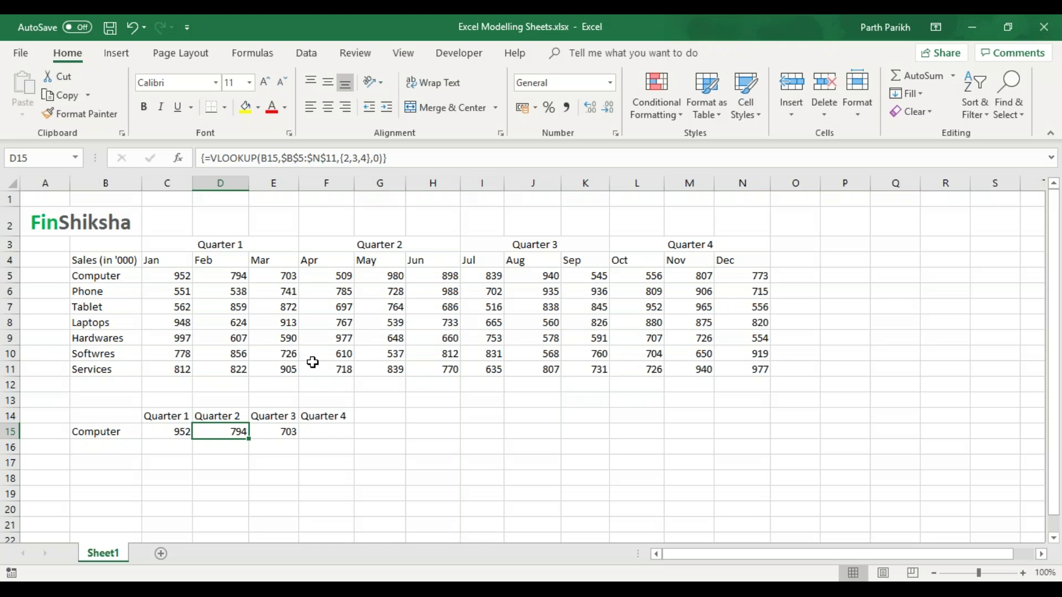
pyautogui.press('Left')
pyautogui.hotkey('shift', 'Right')
pyautogui.hotkey('shift', 'Right')
pyautogui.hotkey('ctrl', 'v')
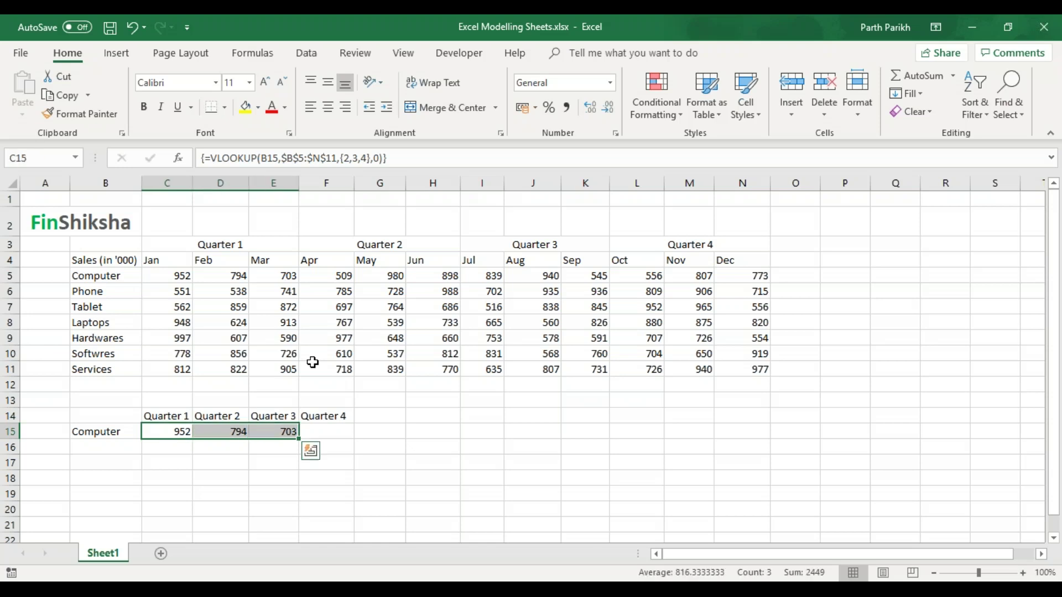
pyautogui.press('Left')
pyautogui.press('Right')
pyautogui.press('Right')
pyautogui.press('Right')
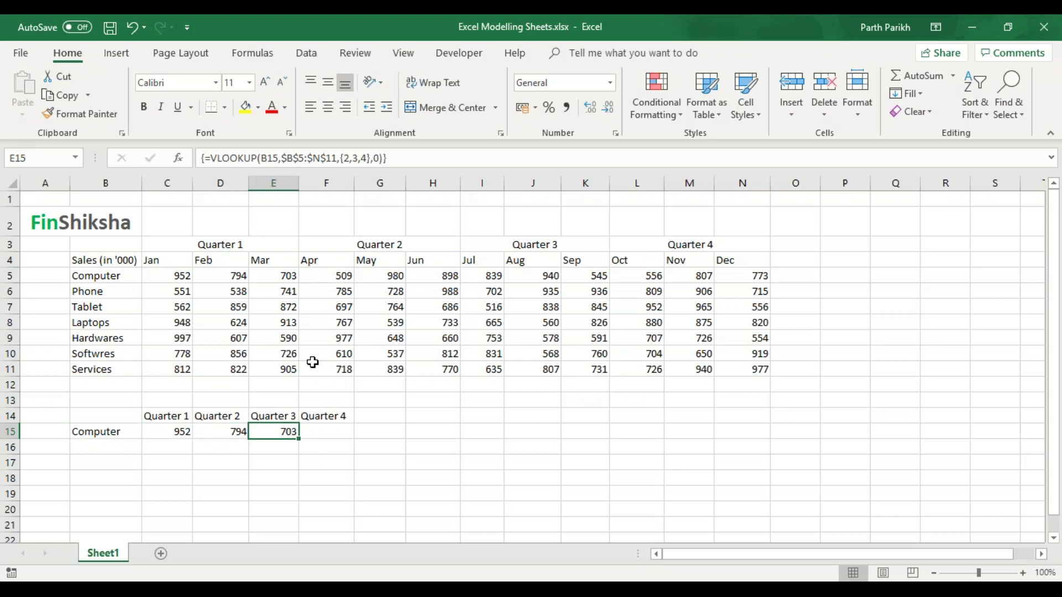
# Try deleting single array cells, dismissing each can't-change-part-of-an-array warning
pyautogui.press('Delete')
pyautogui.press('Return')
pyautogui.press('Left')
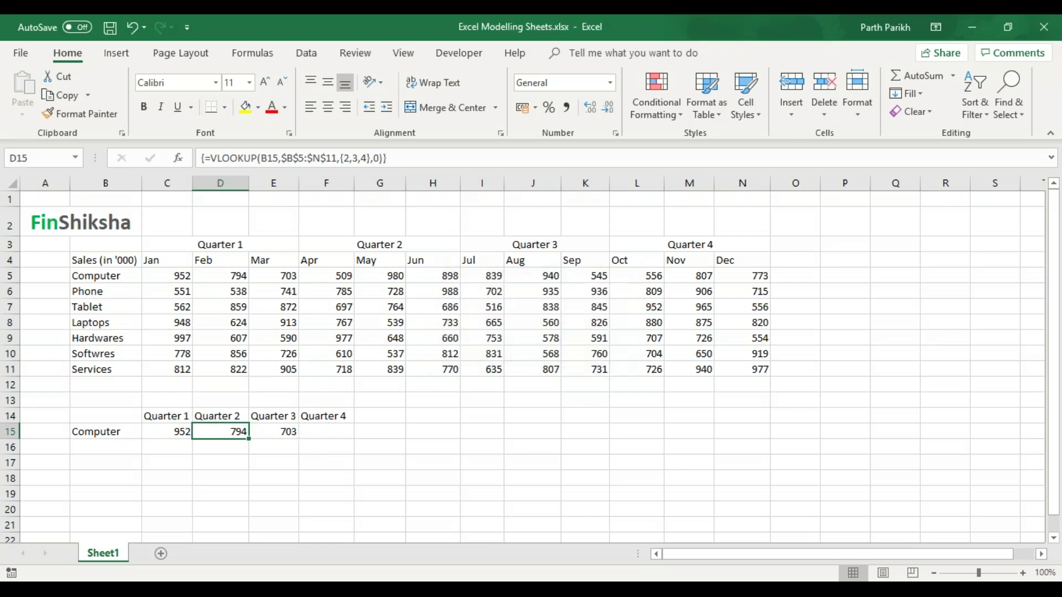
pyautogui.press('Delete')
pyautogui.press('Return')
pyautogui.press('Left')
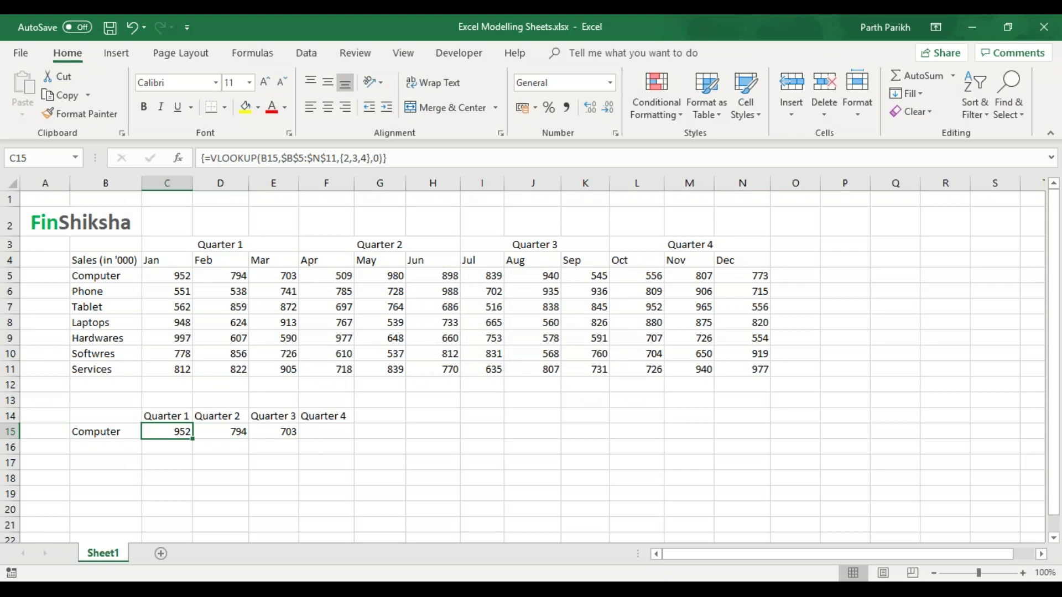
pyautogui.hotkey('shift', 'Right')
pyautogui.hotkey('shift', 'Right')
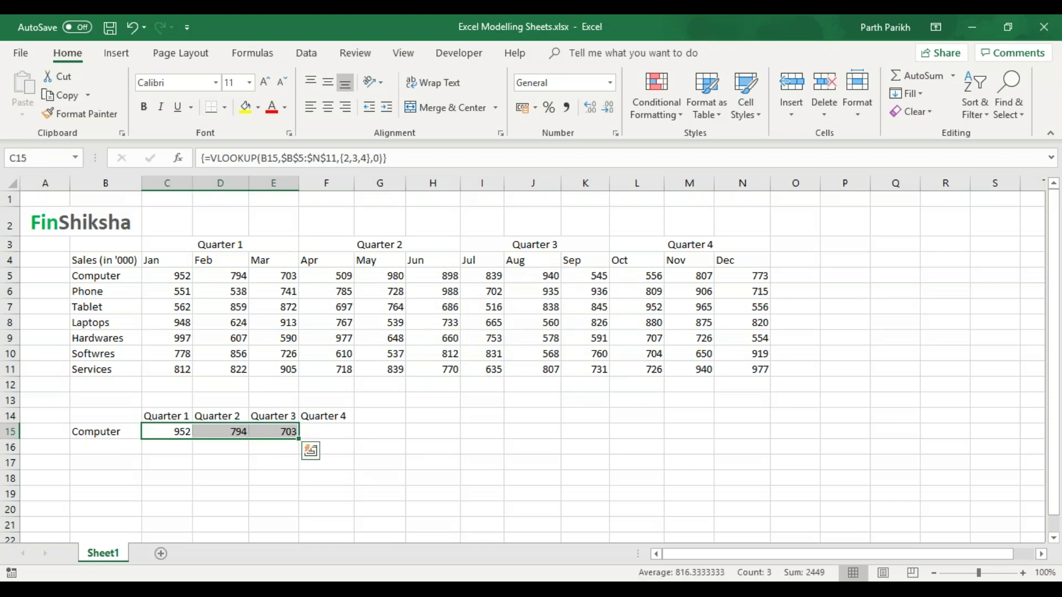
pyautogui.press('Right')
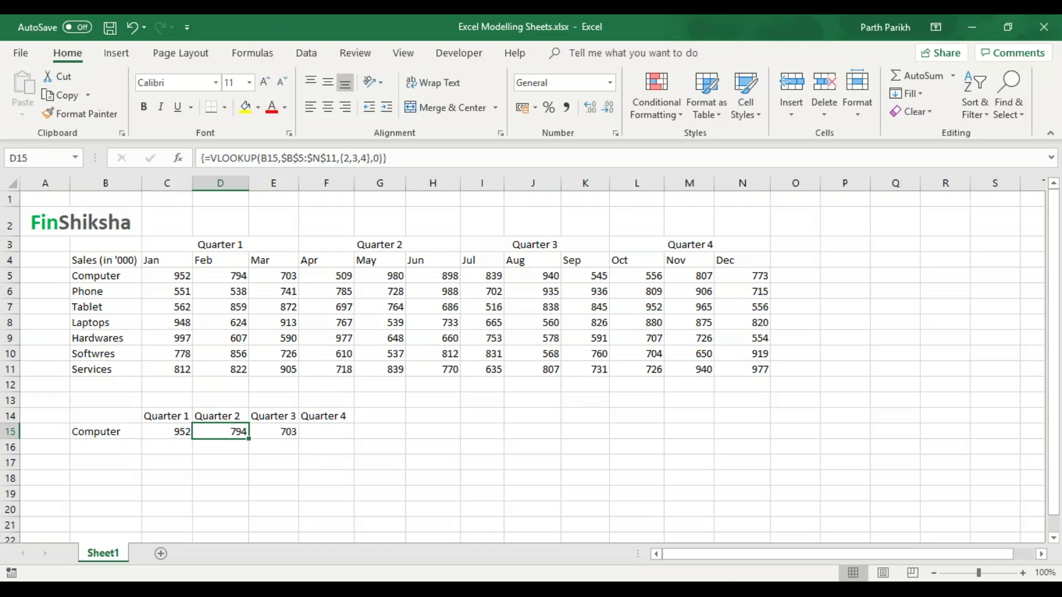
pyautogui.press('Delete')
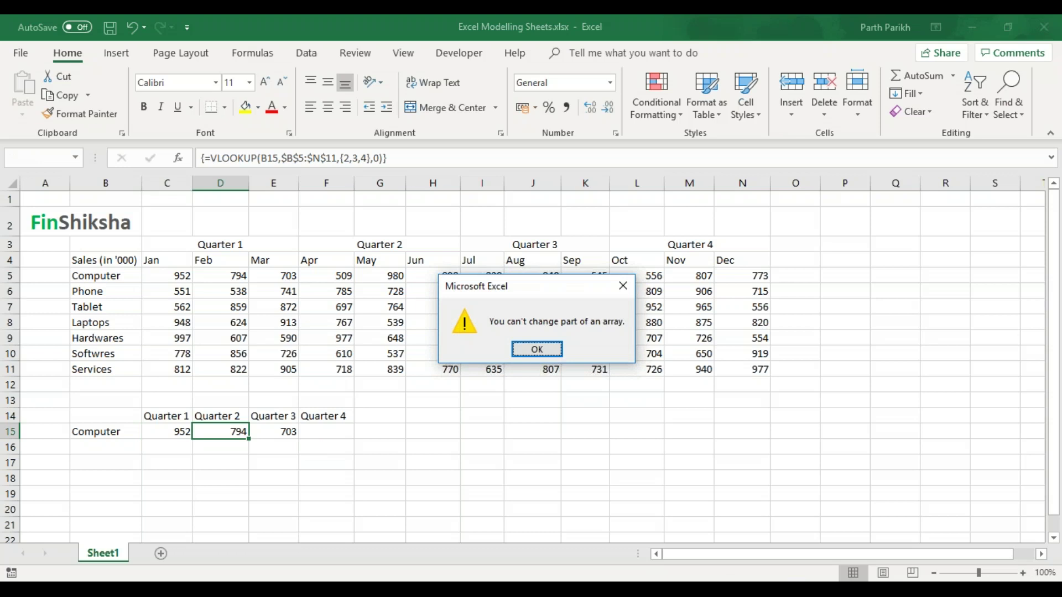
pyautogui.press('Return')
# Select all of C15:E15 and delete the array formula
pyautogui.press('Left')
pyautogui.hotkey('shift', 'Right')
pyautogui.hotkey('shift', 'Right')
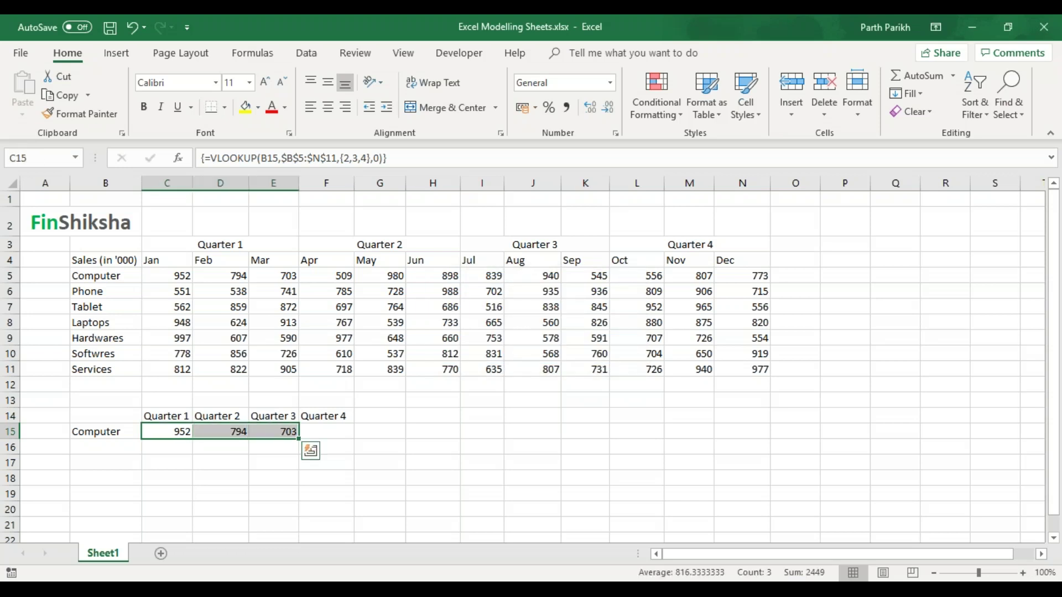
pyautogui.press('Delete')
pyautogui.press('Left')
# In C15, start a SUM(VLOOKUP( formula that uses B15 as the lookup value
pyautogui.press('Right')
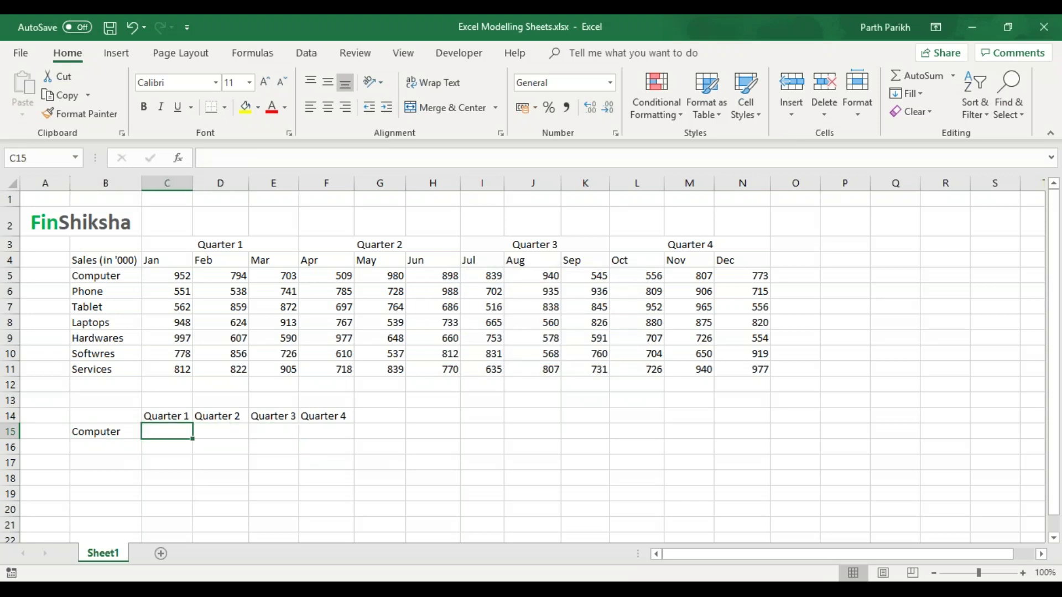
pyautogui.press('F2')
pyautogui.write('=vl')
pyautogui.press('BackSpace')
pyautogui.press('BackSpace')
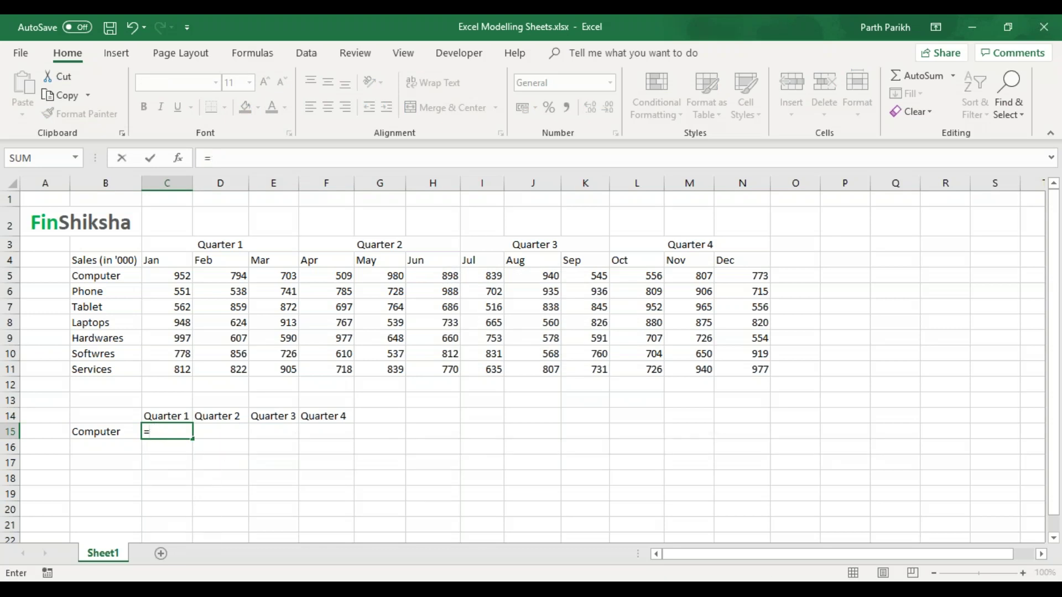
pyautogui.write('sum')
pyautogui.press('Tab')
pyautogui.write('vl')
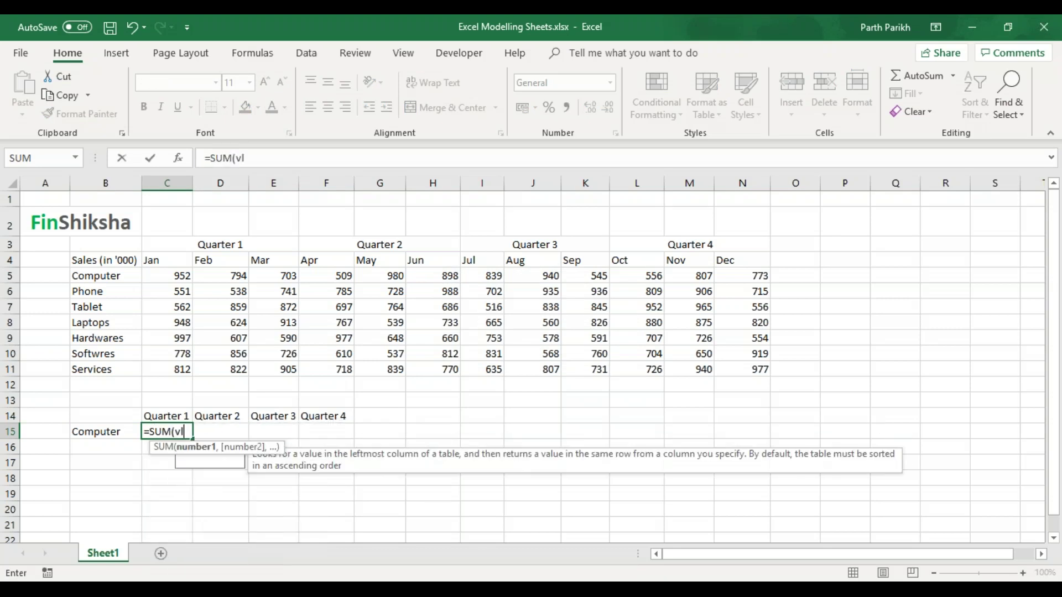
pyautogui.press('Tab')
pyautogui.press('Left')
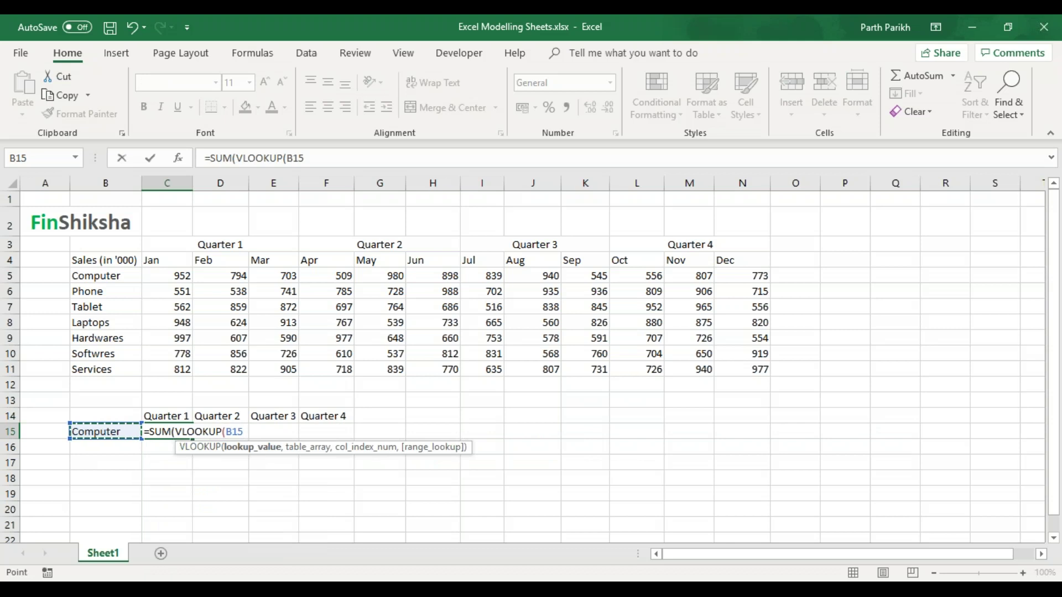
pyautogui.write(',')
# Finish it with table $B$5:$N$11, columns {2,3,4} and FALSE, entered as an array formula
pyautogui.click(131, 276)
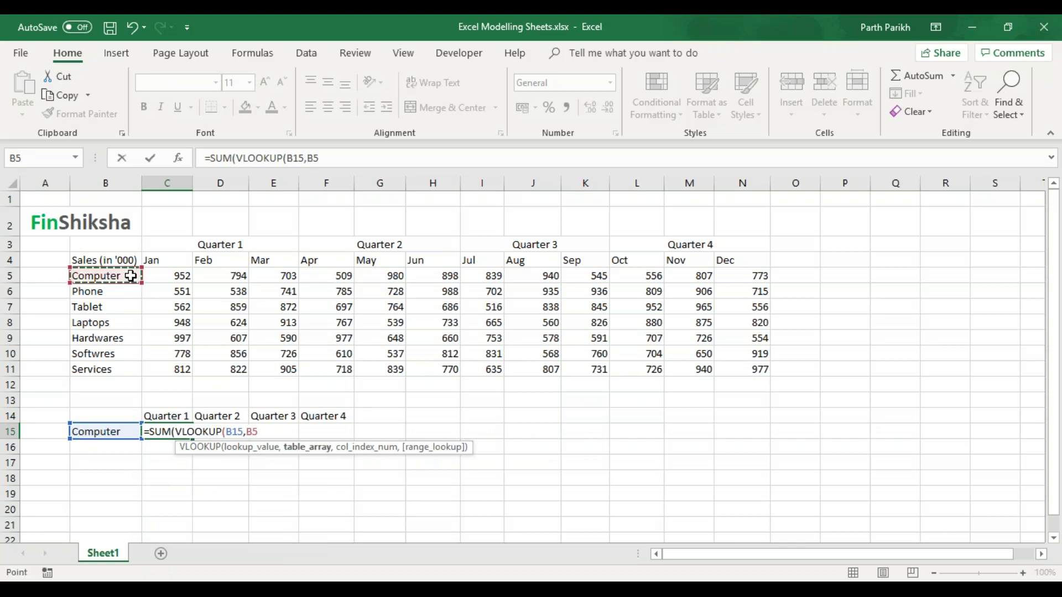
pyautogui.hotkey('ctrl', 'shift', 'Down')
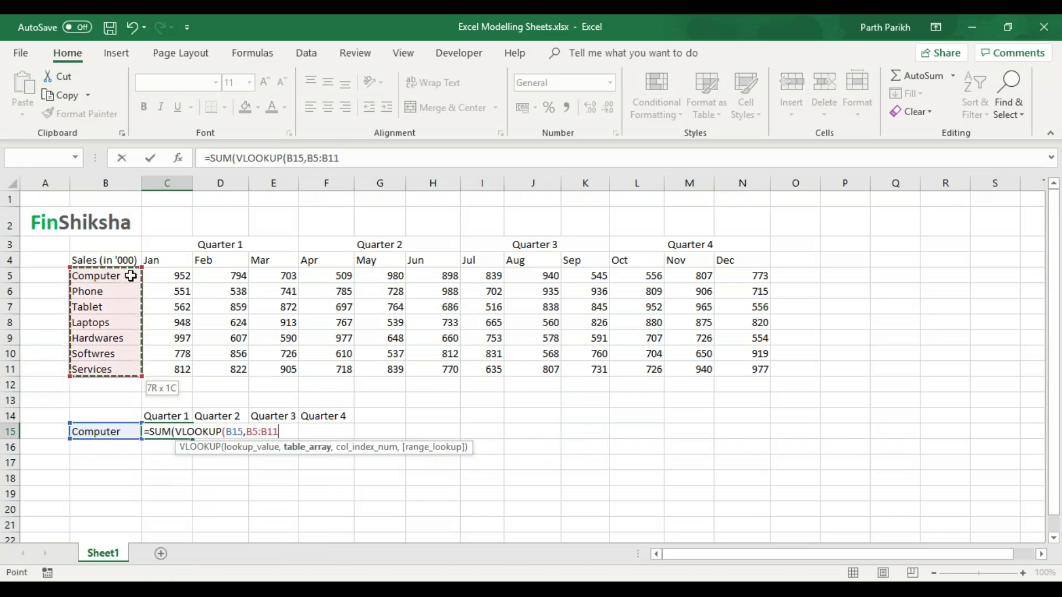
pyautogui.hotkey('ctrl', 'shift', 'Right')
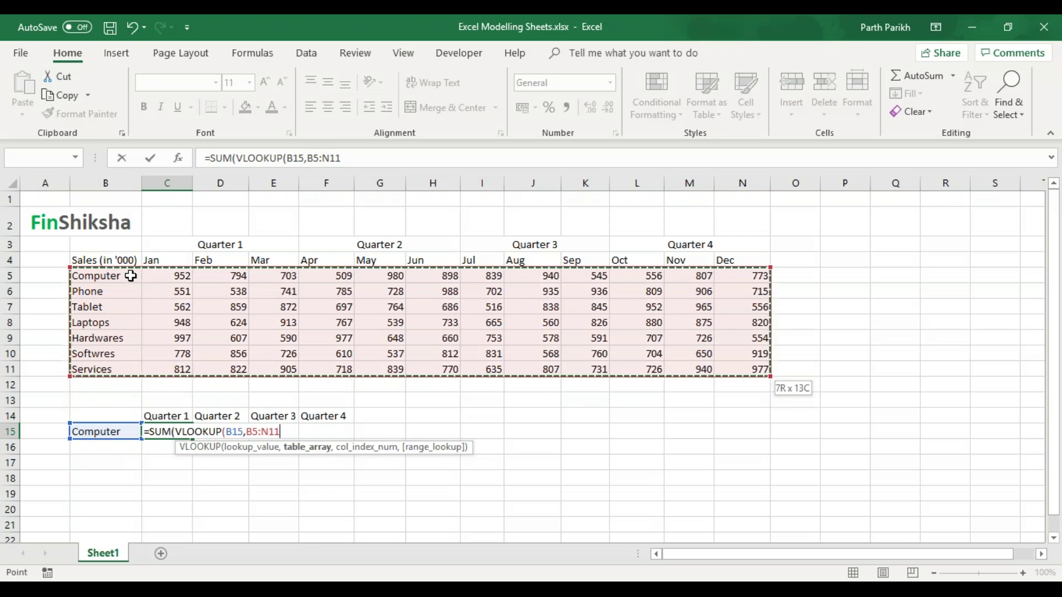
pyautogui.press('F4')
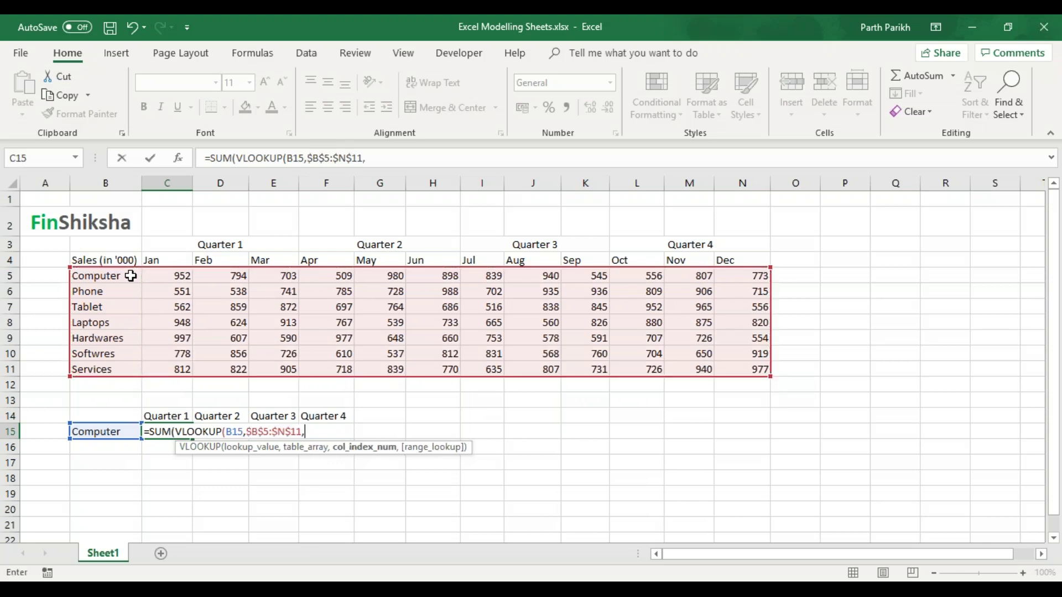
pyautogui.write(',{2,3,4},false')
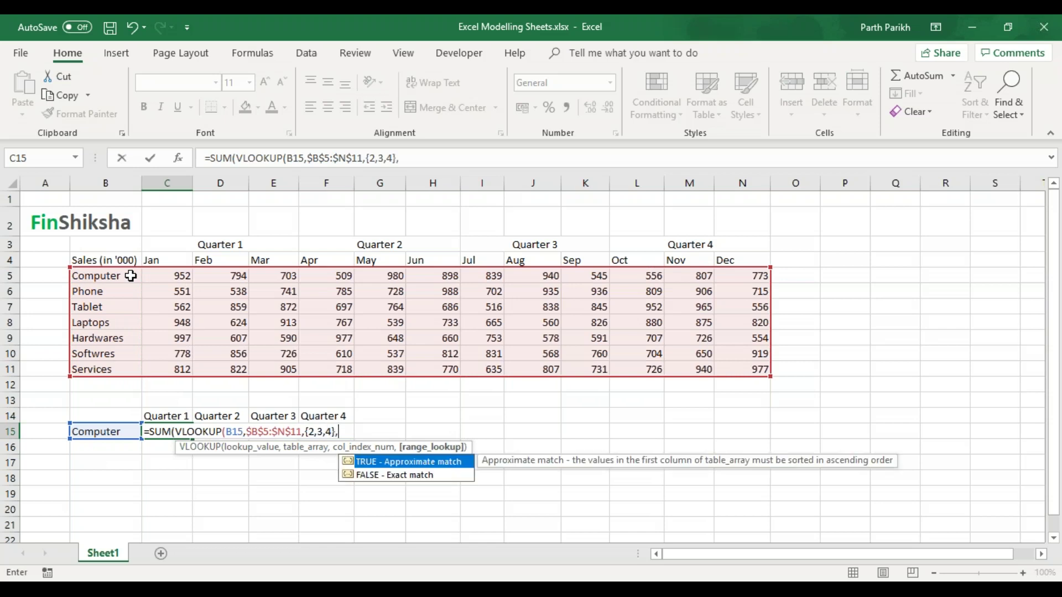
pyautogui.write(')')
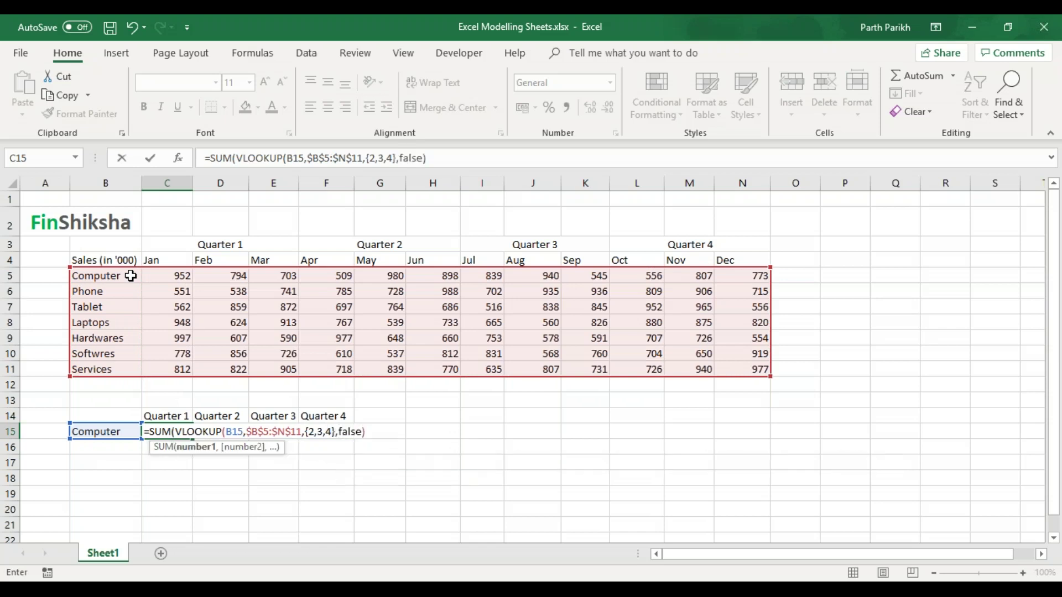
pyautogui.press('Return')
pyautogui.press('Return')
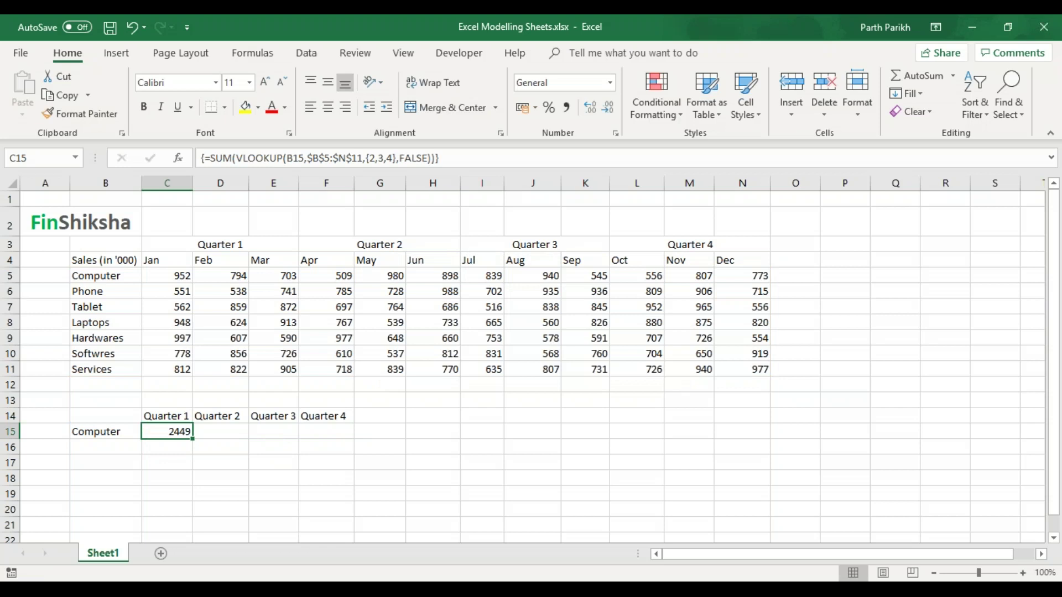
# Switch B15's product to Phone and confirm the January–March sales total 1830
pyautogui.click(108, 430)
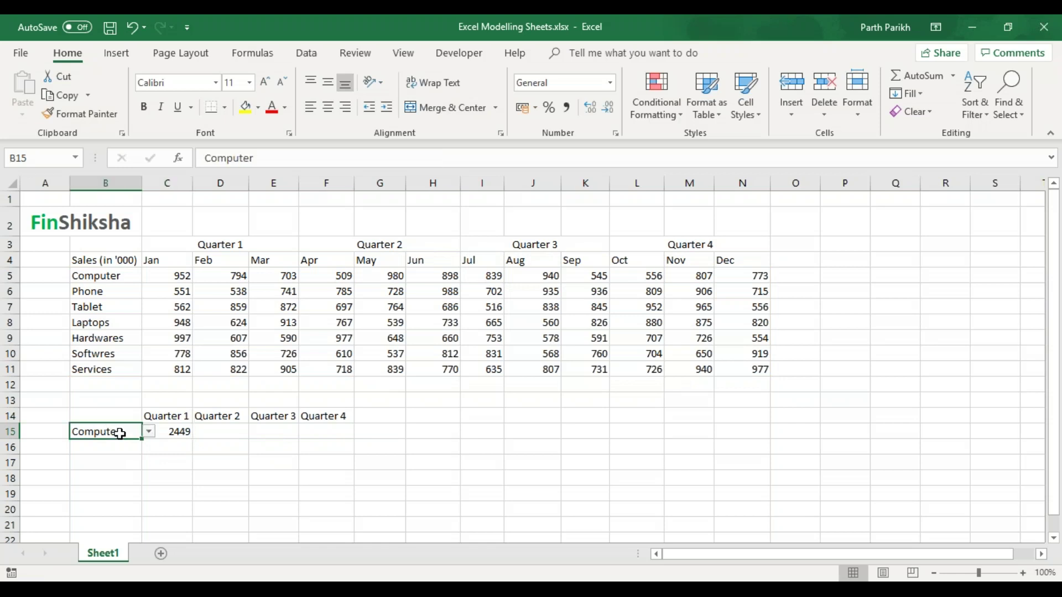
pyautogui.click(149, 432)
pyautogui.click(127, 456)
pyautogui.click(166, 432)
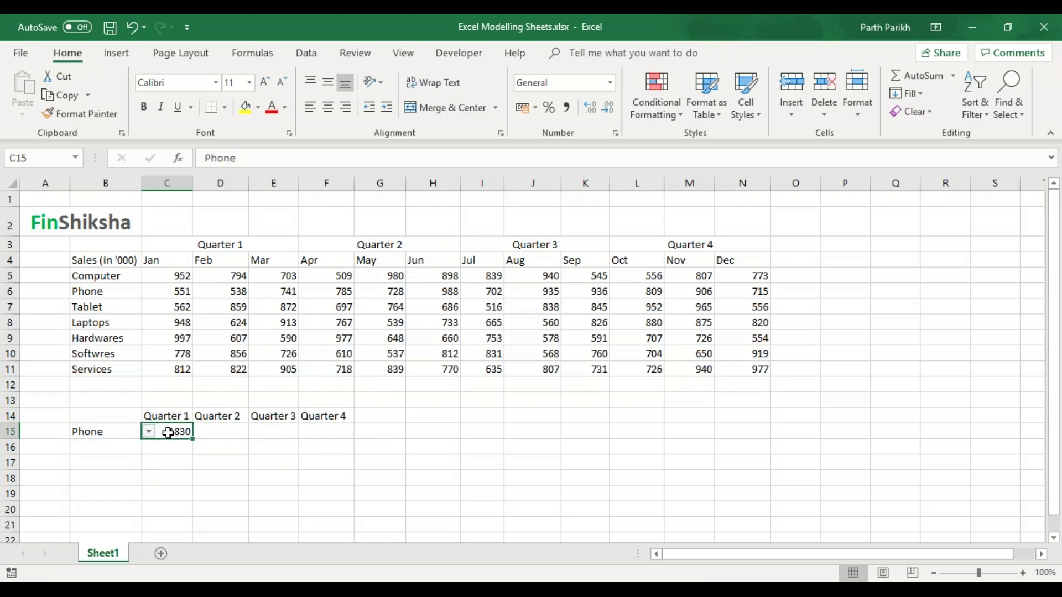
pyautogui.moveTo(181, 292); pyautogui.dragTo(288, 291)
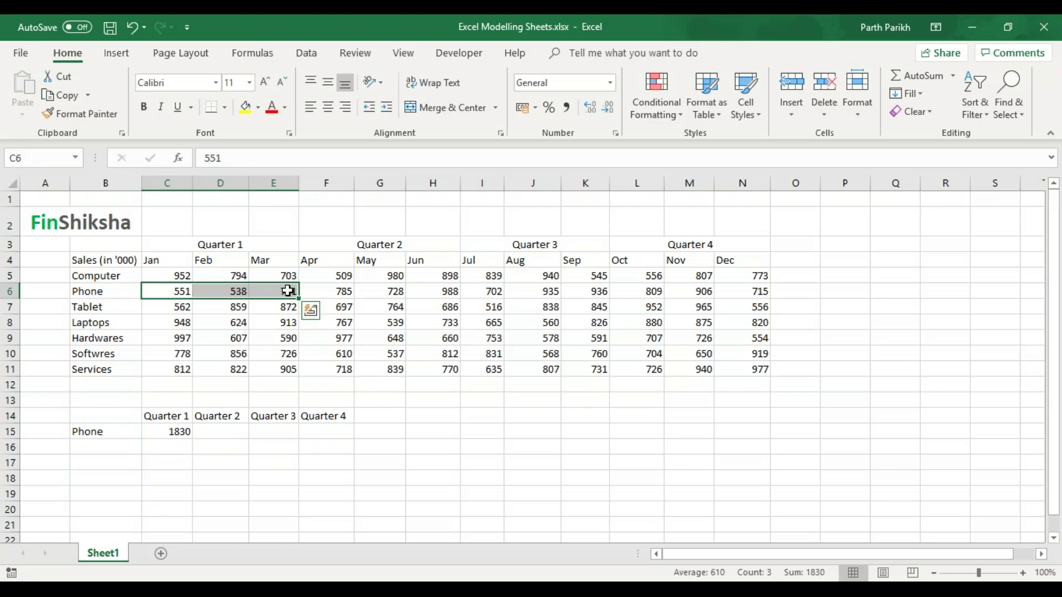
# Copy C15's full array formula text from the formula bar, keeping C15 an array formula
pyautogui.click(229, 431)
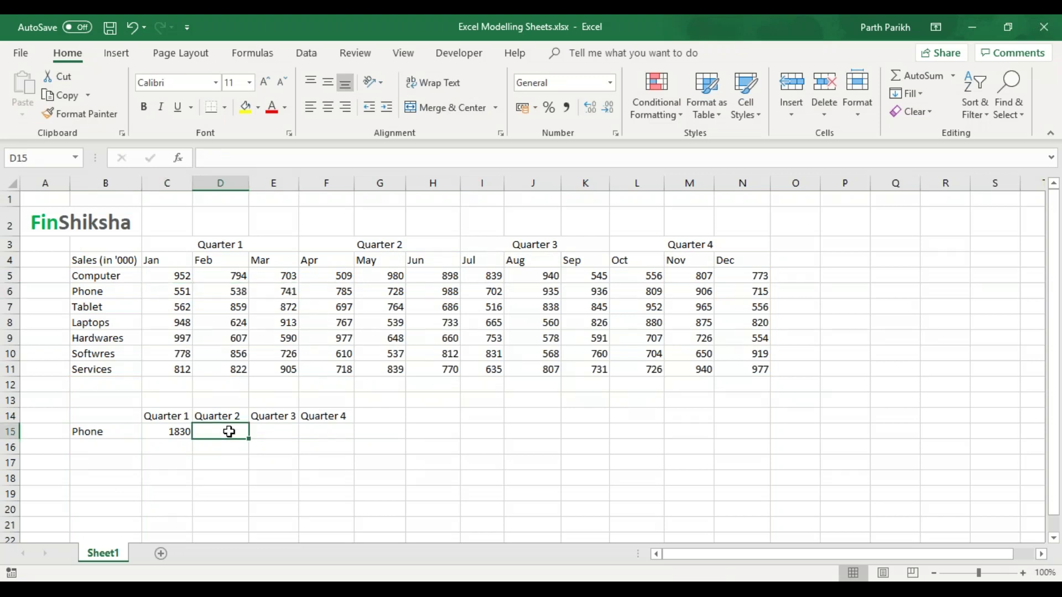
pyautogui.write('=')
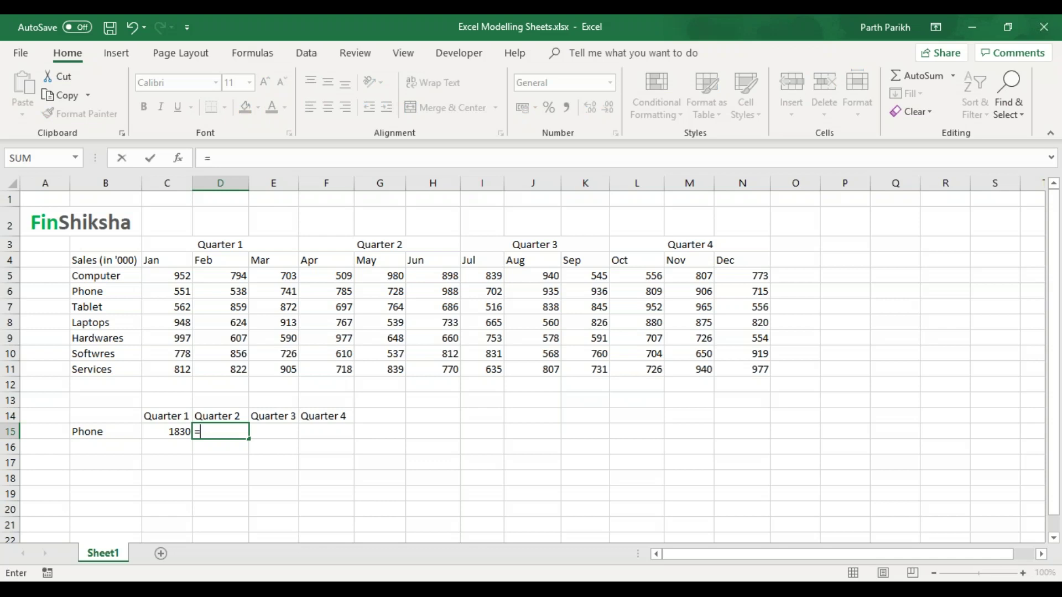
pyautogui.press('Escape')
pyautogui.click(185, 433)
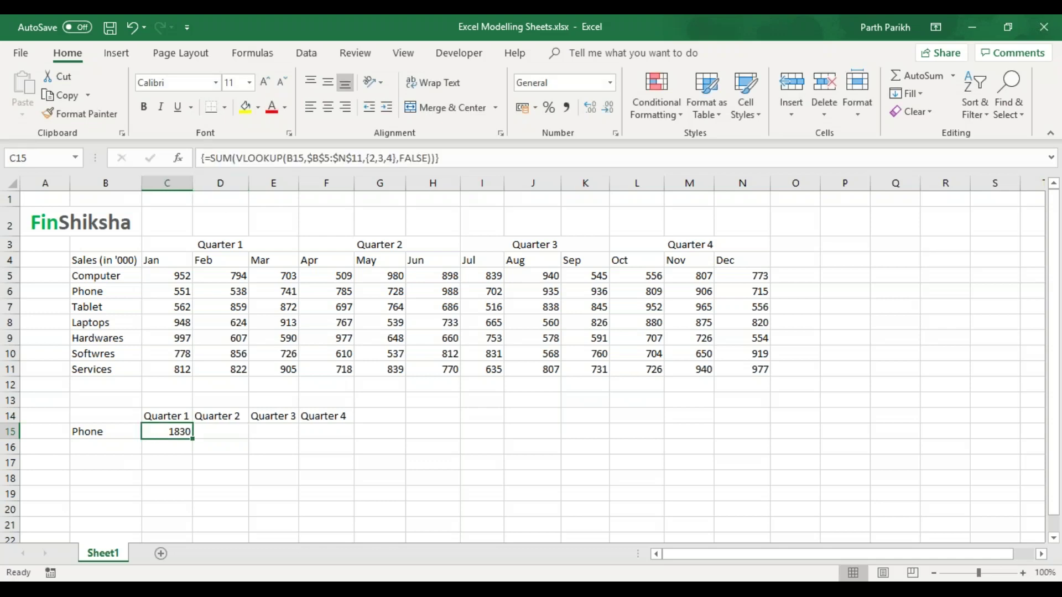
pyautogui.moveTo(204, 159); pyautogui.dragTo(502, 157)
pyautogui.hotkey('ctrl', 'c')
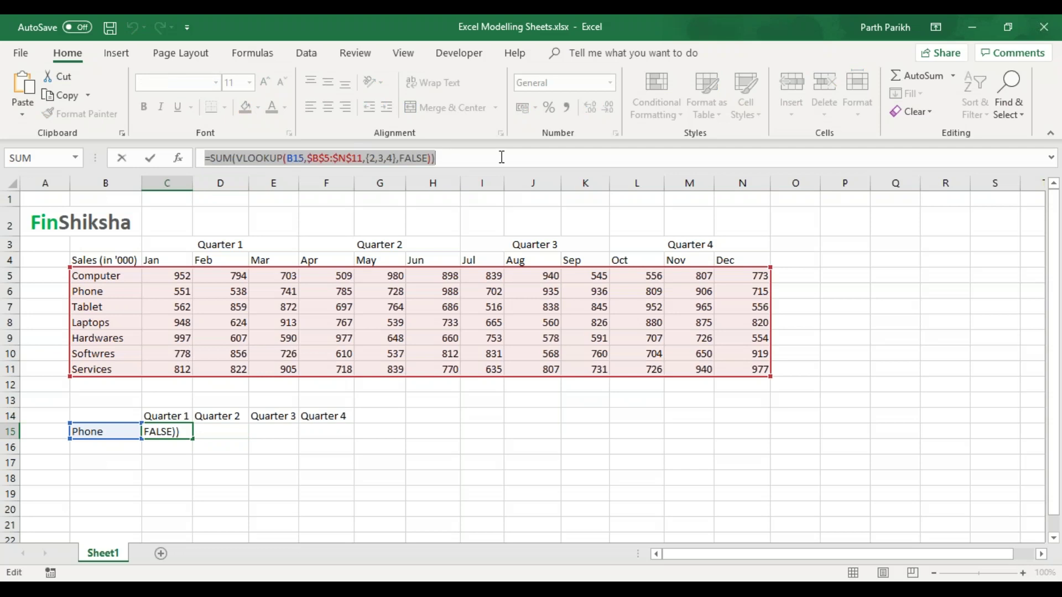
pyautogui.hotkey('ctrl', 'shift', 'Return')
# Paste the formula into D15, change the columns to {5,6,7} and array-enter it
pyautogui.click(225, 436)
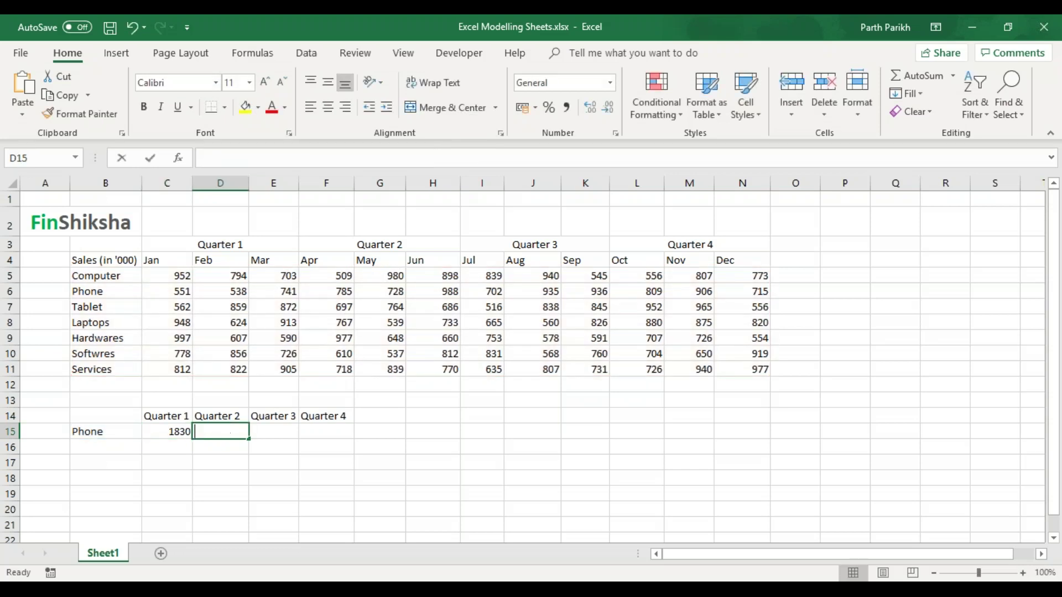
pyautogui.write('=')
pyautogui.hotkey('ctrl', 'v')
pyautogui.click(205, 433)
pyautogui.press('BackSpace')
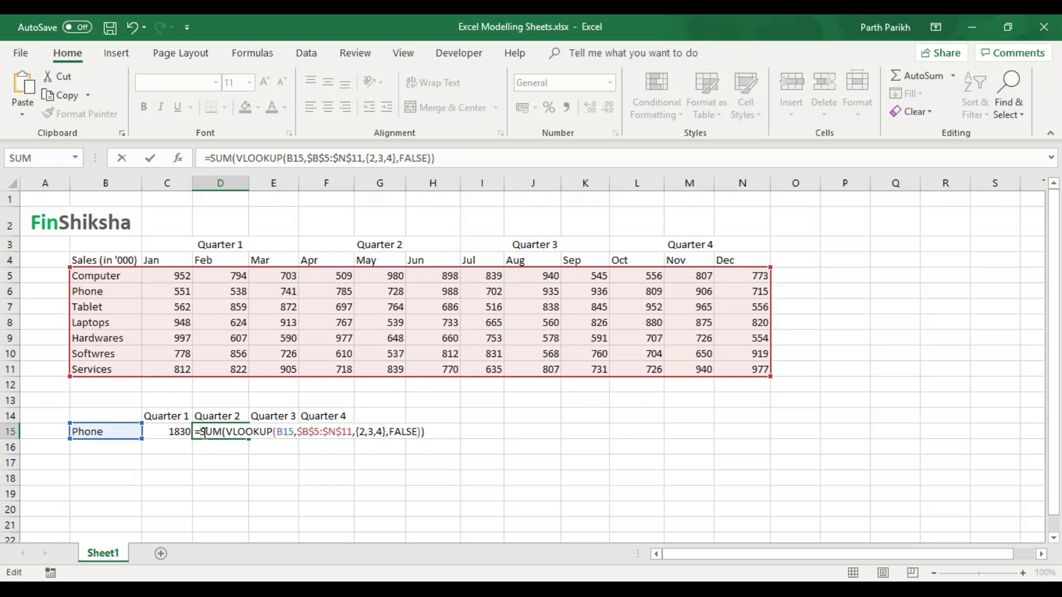
pyautogui.click(383, 434)
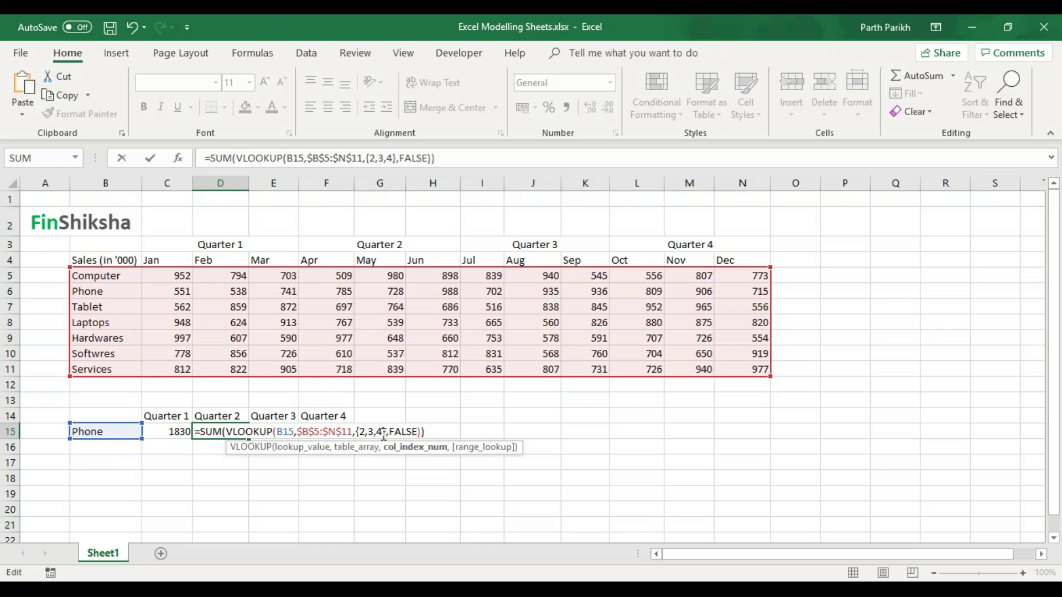
pyautogui.press('BackSpace')
pyautogui.press('BackSpace')
pyautogui.press('BackSpace')
pyautogui.press('BackSpace')
pyautogui.press('BackSpace')
pyautogui.write('5,6,7')
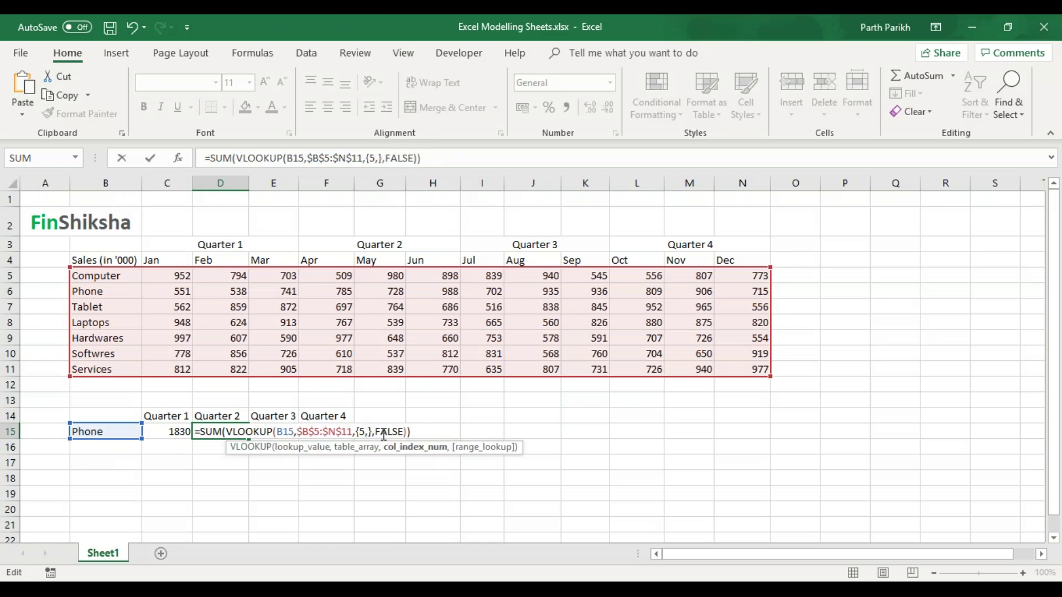
pyautogui.click(442, 429)
pyautogui.hotkey('ctrl', 'Return')
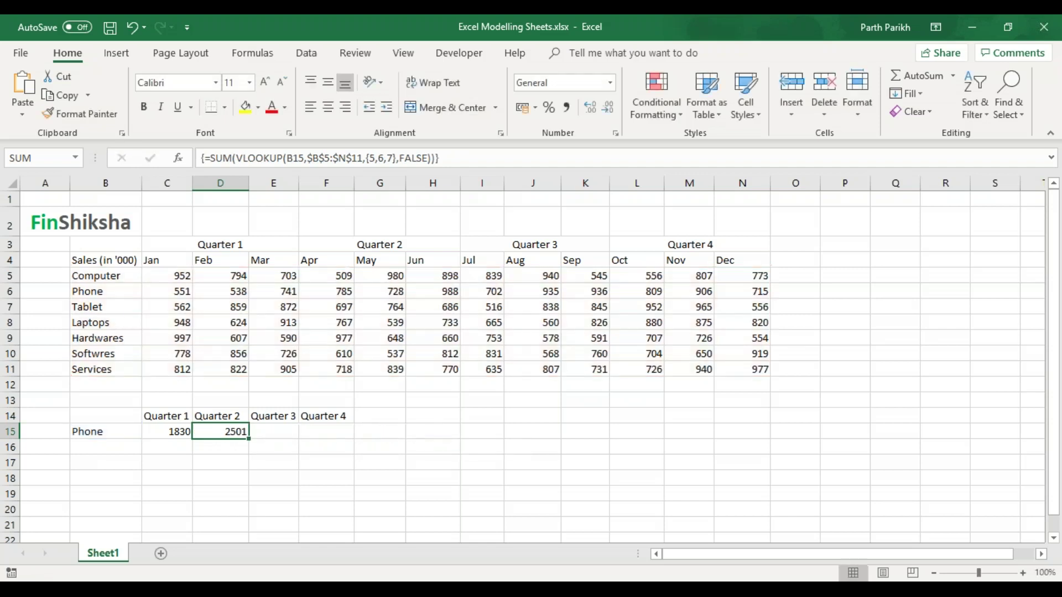
# Put the pasted formula in E15 with columns {8,9,10} as an array formula, giving 2573
pyautogui.press('Right')
pyautogui.write('=')
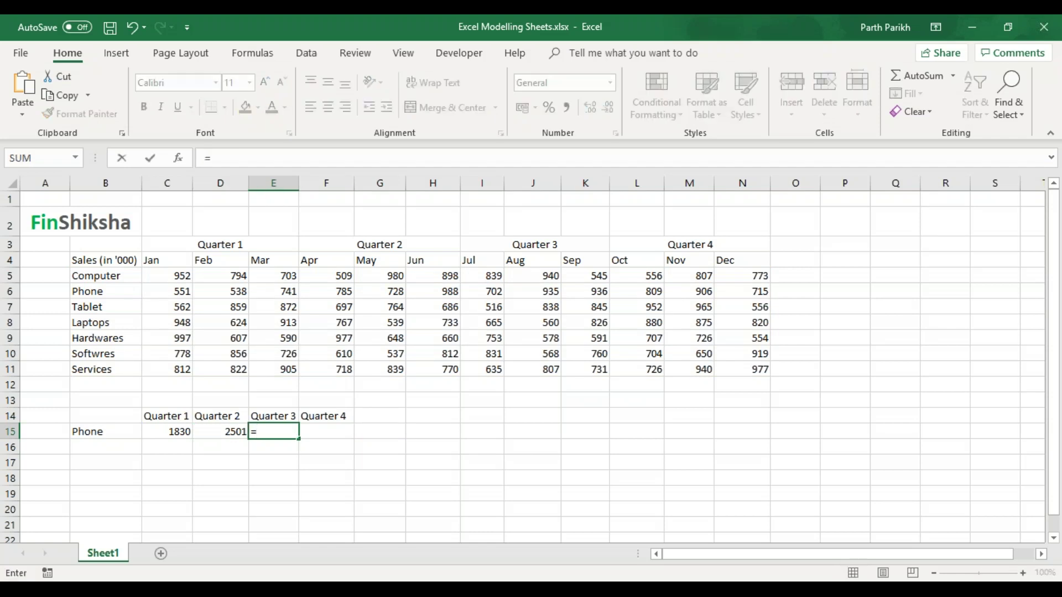
pyautogui.hotkey('ctrl', 'v')
pyautogui.click(440, 430)
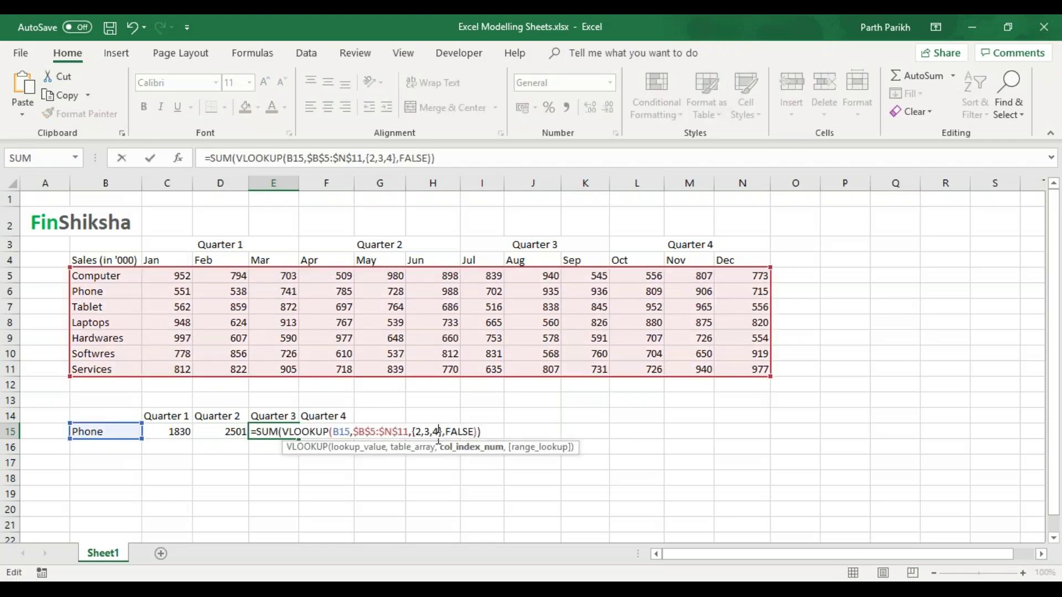
pyautogui.press('BackSpace')
pyautogui.press('BackSpace')
pyautogui.press('BackSpace')
pyautogui.press('BackSpace')
pyautogui.press('BackSpace')
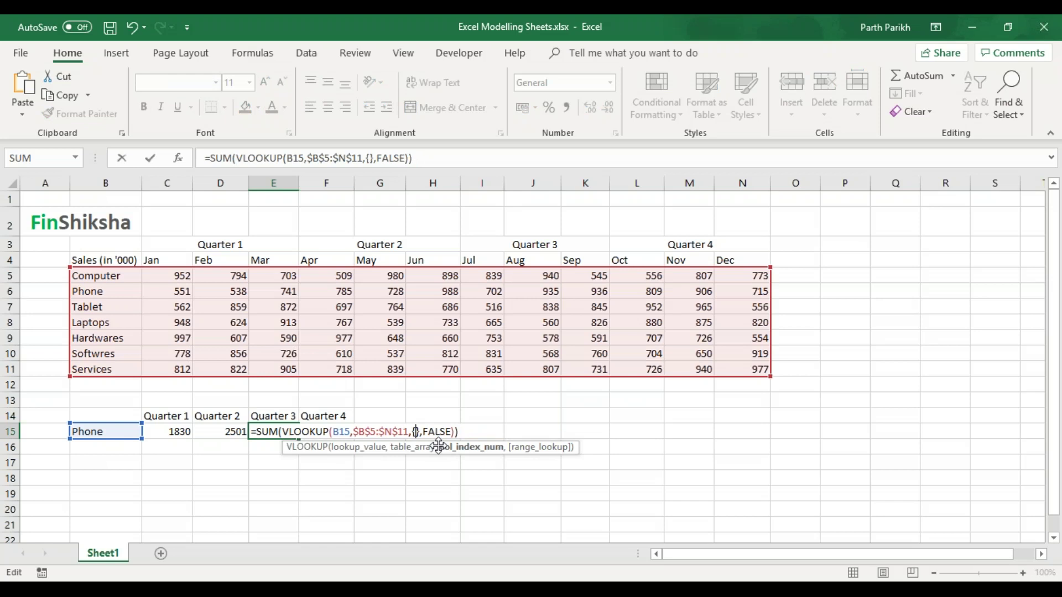
pyautogui.write('8,9,1')
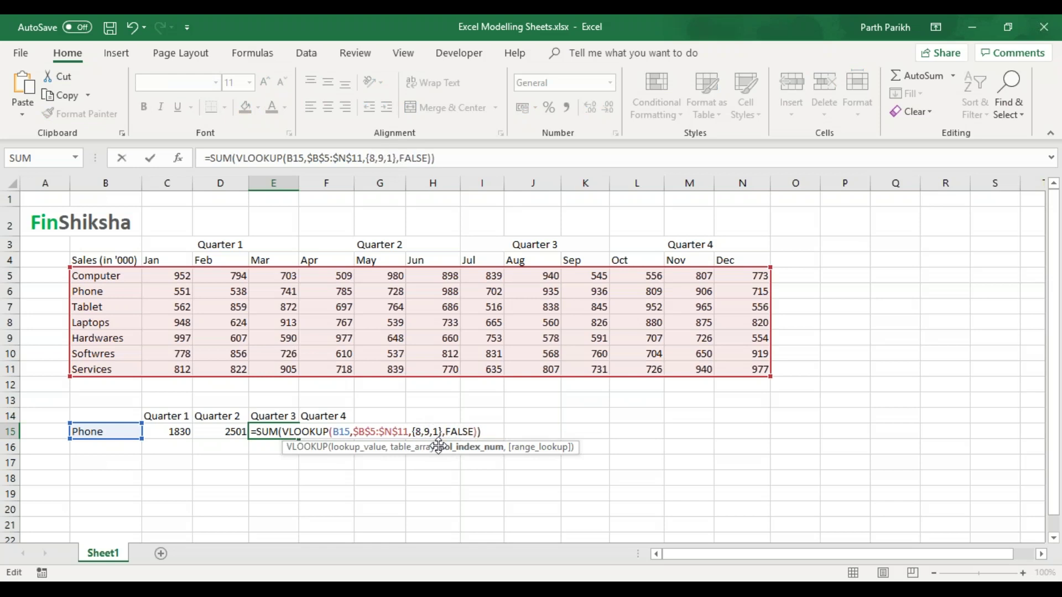
pyautogui.write('0')
pyautogui.click(494, 431)
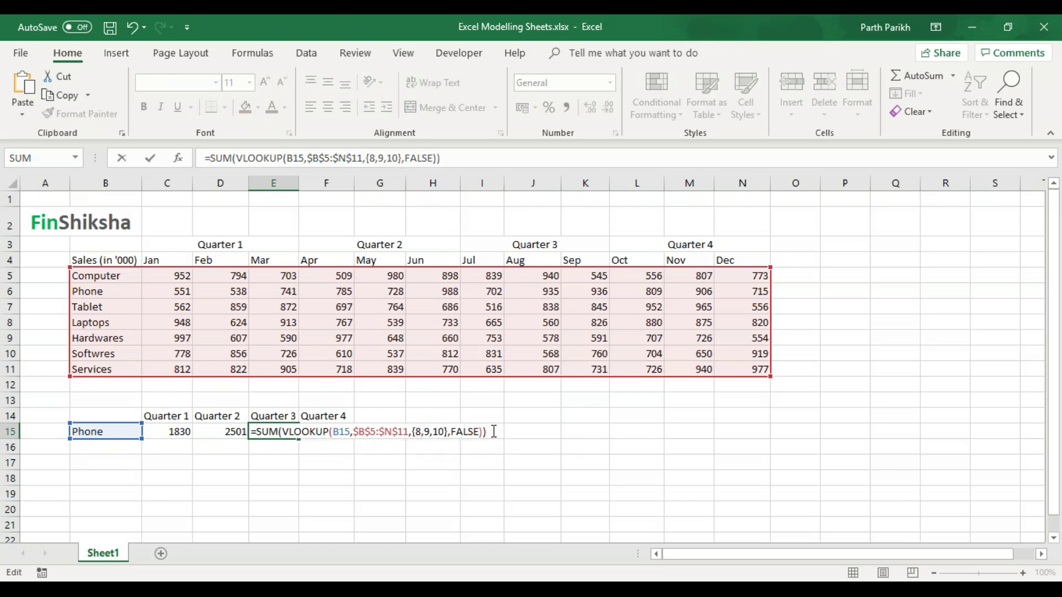
pyautogui.hotkey('ctrl', 'shift', 'Return')
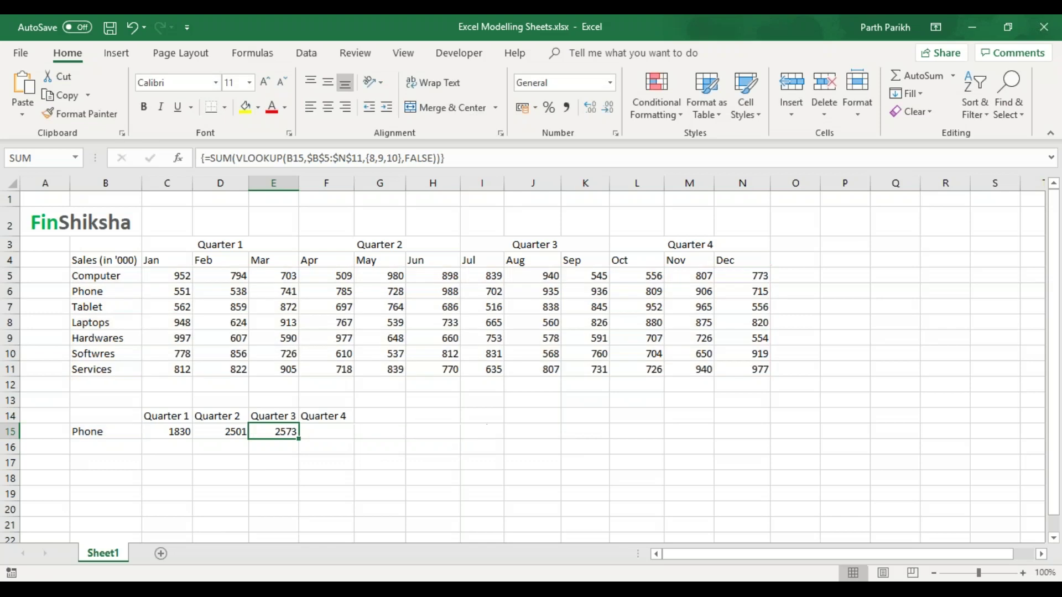
# Put the formula in F15 with columns {11,12,13} as an array formula, giving 2430
pyautogui.click(345, 434)
pyautogui.write('=')
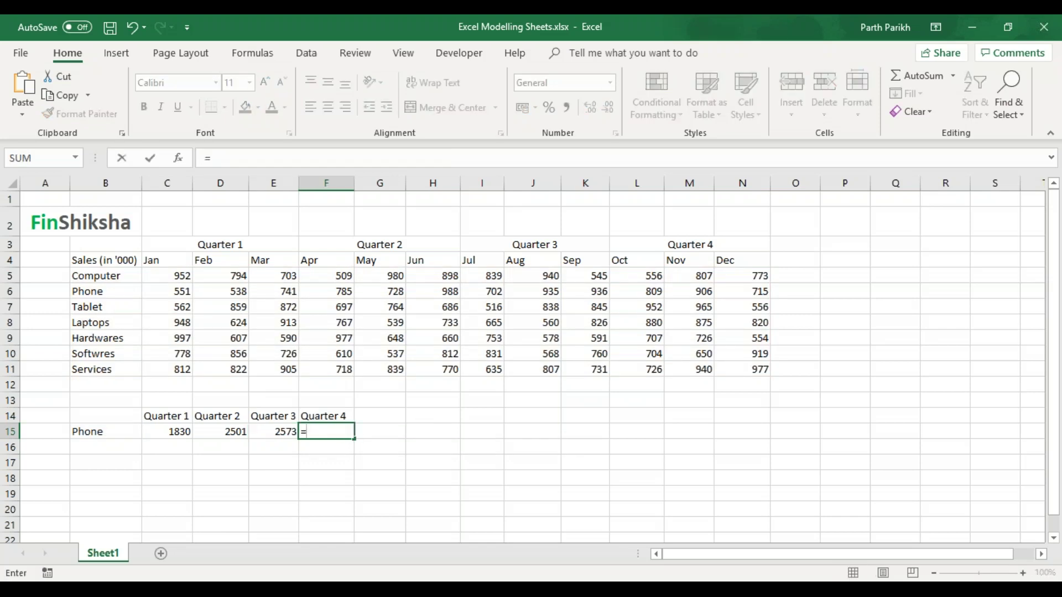
pyautogui.hotkey('ctrl', 'v')
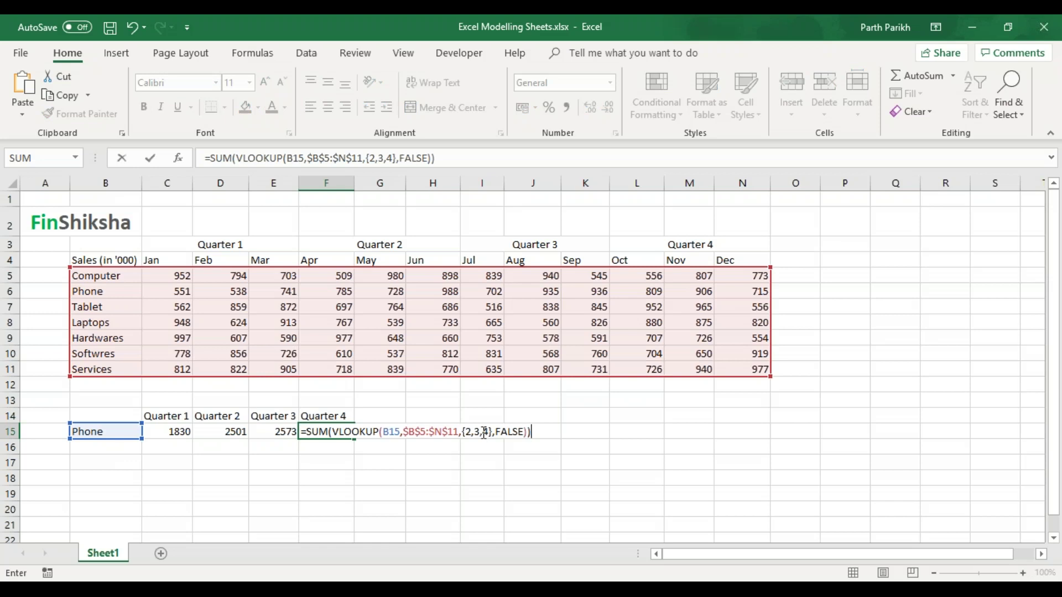
pyautogui.click(489, 432)
pyautogui.press('BackSpace')
pyautogui.press('BackSpace')
pyautogui.press('BackSpace')
pyautogui.press('BackSpace')
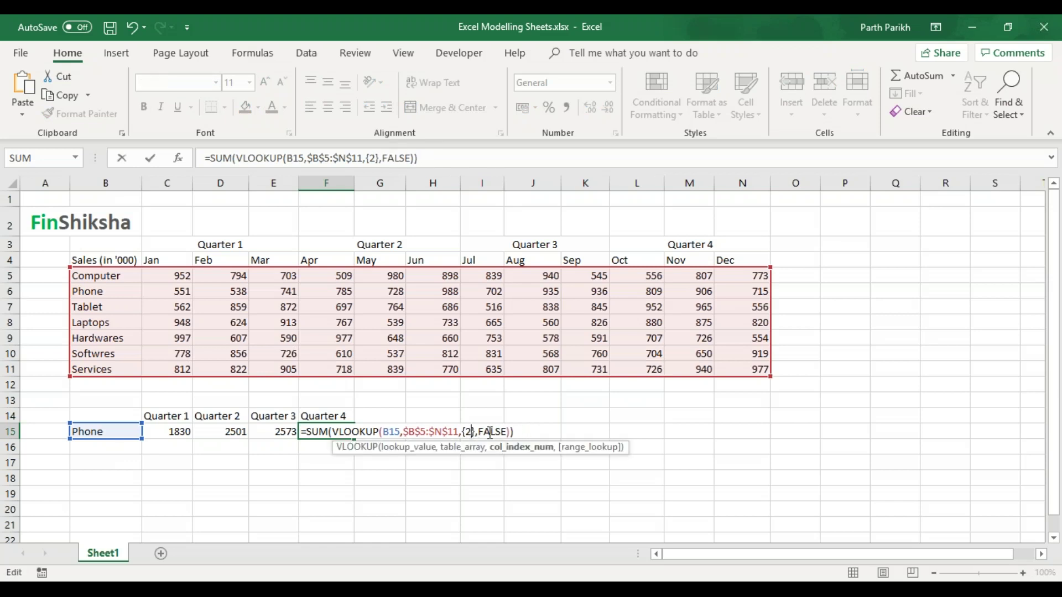
pyautogui.press('BackSpace')
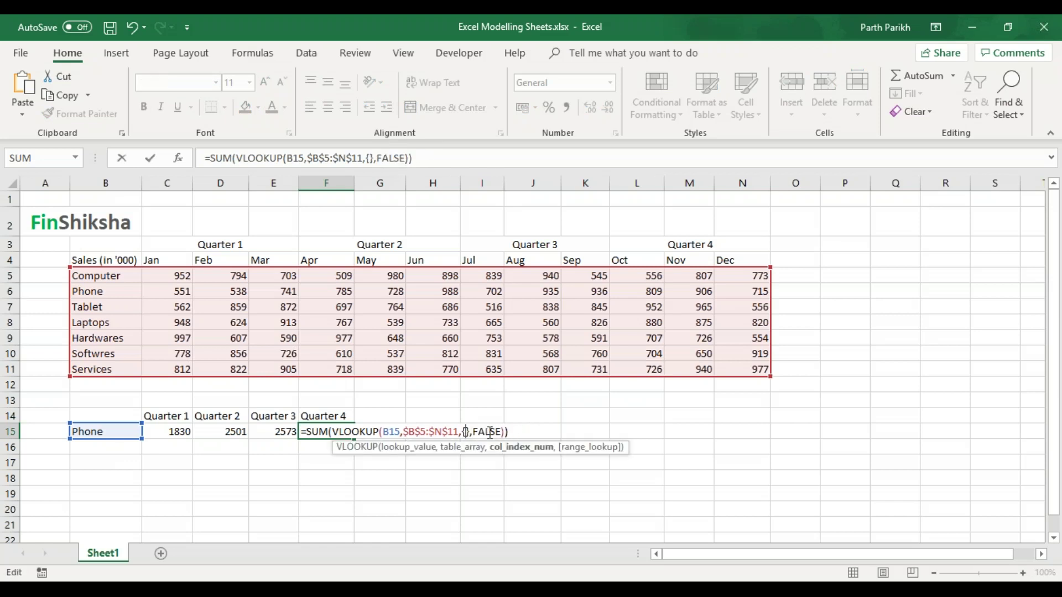
pyautogui.write('11,12,12')
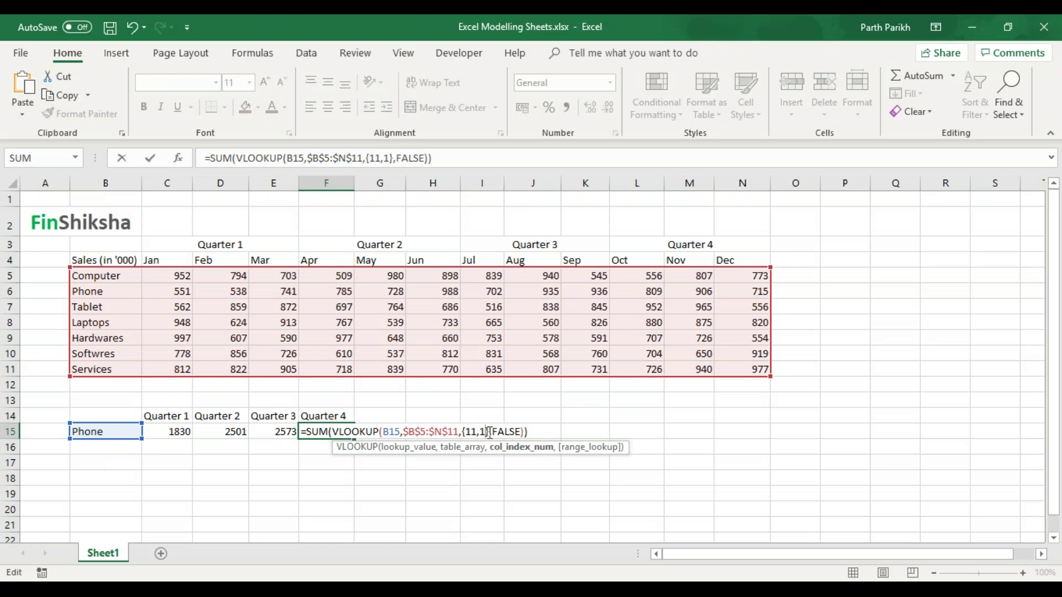
pyautogui.press('BackSpace')
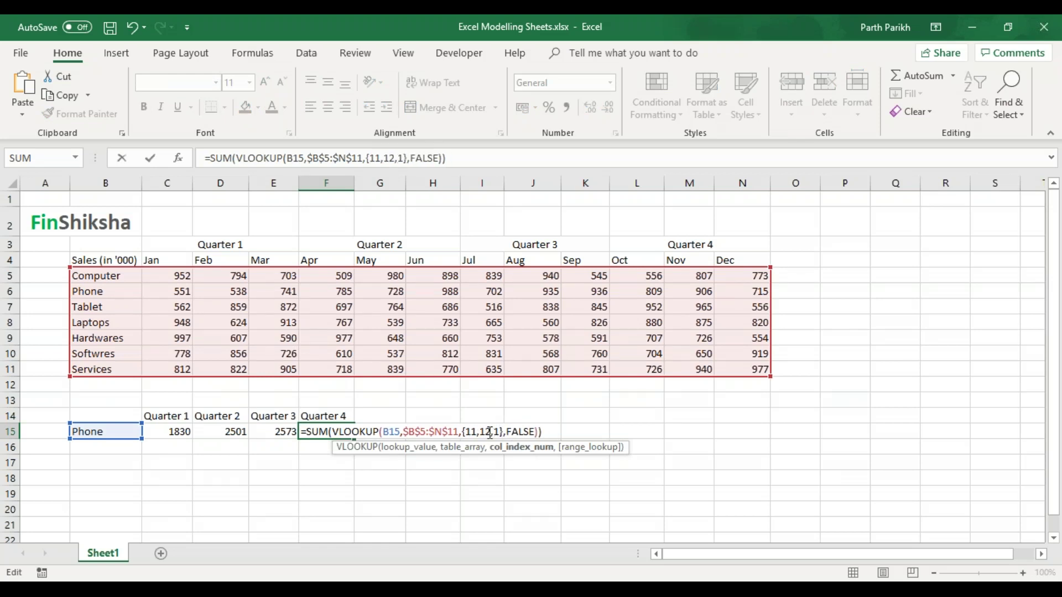
pyautogui.write('3')
pyautogui.click(549, 432)
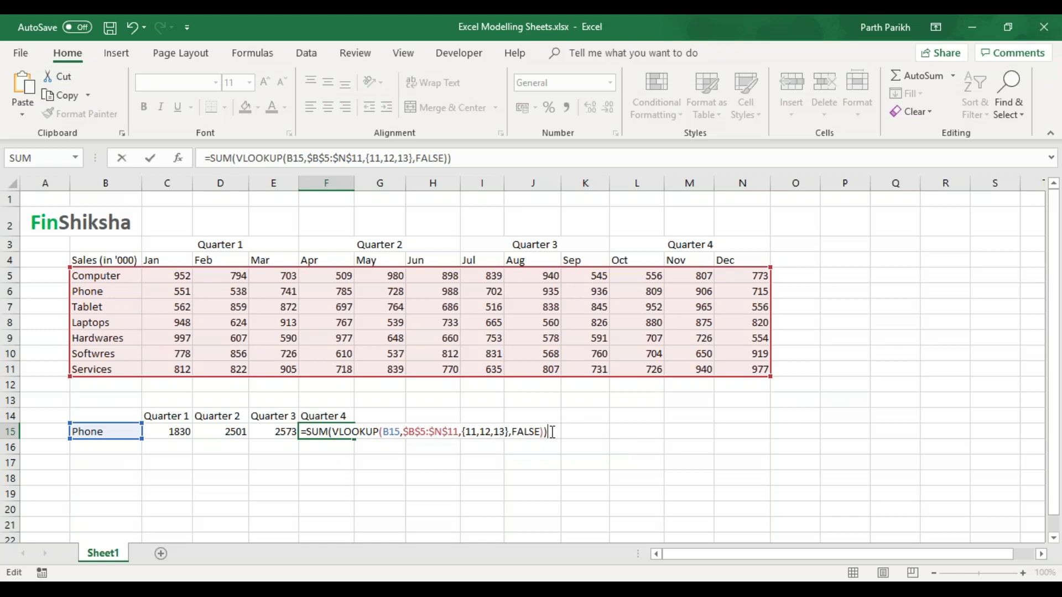
pyautogui.hotkey('ctrl', 'shift', 'Return')
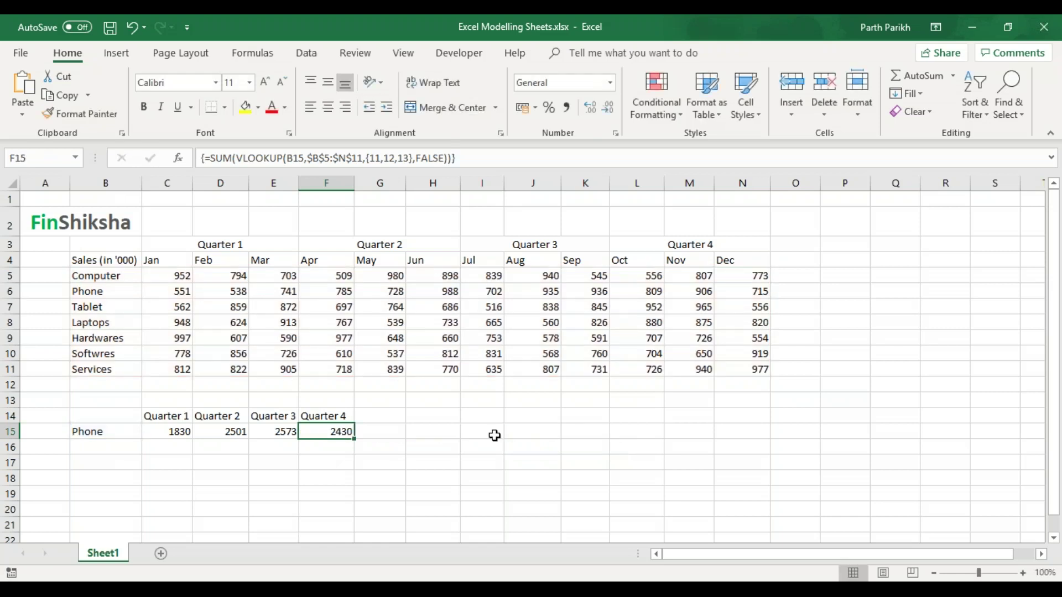
# Pick Tablet from B15's product list and check D15's Quarter 2 formula
pyautogui.click(93, 432)
pyautogui.click(149, 432)
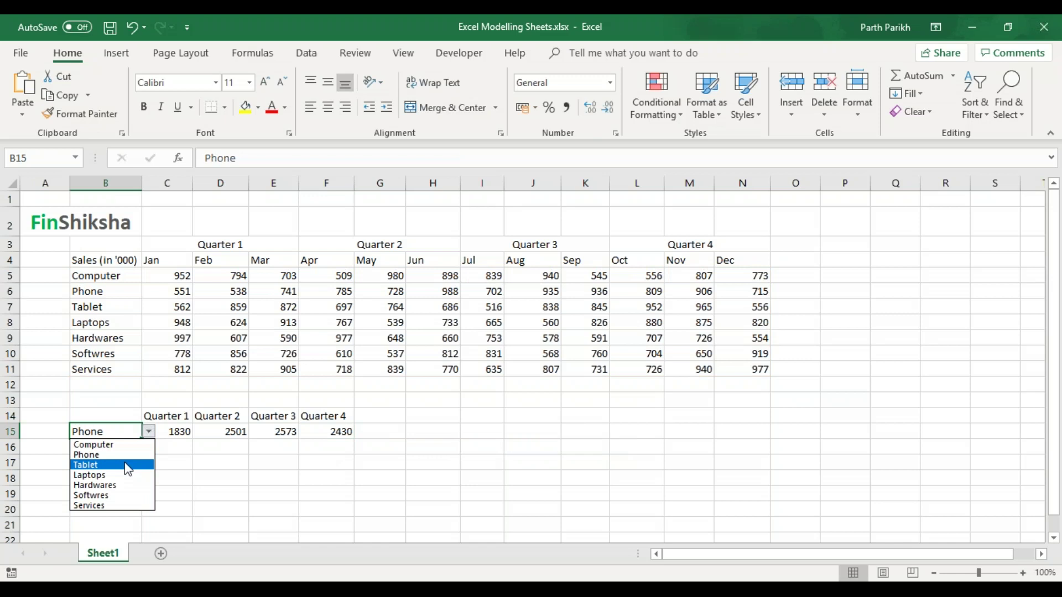
pyautogui.click(128, 469)
pyautogui.click(229, 433)
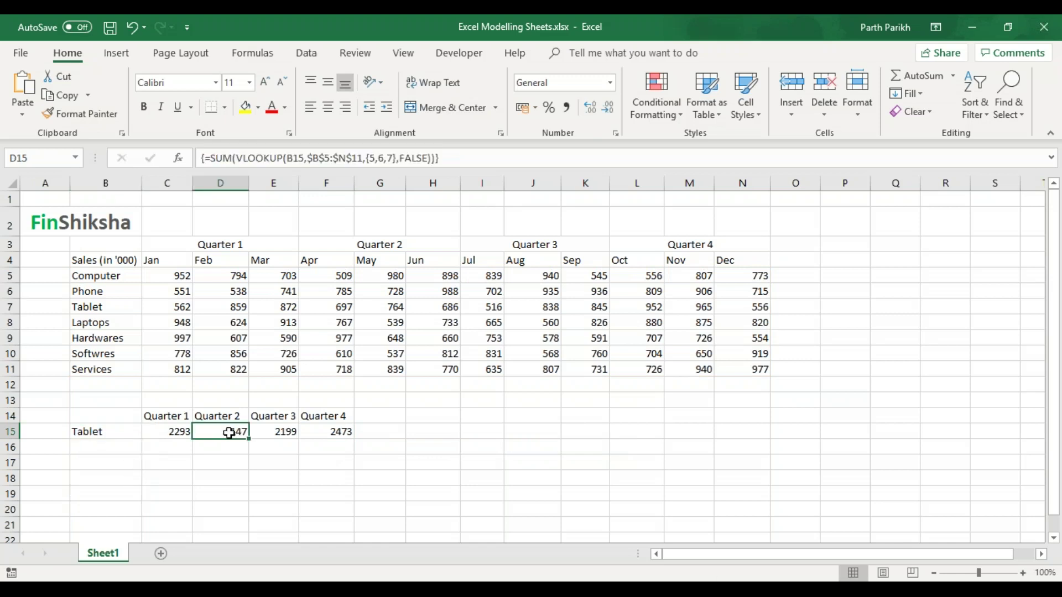
# Change B15's product to Laptops, giving quarterly totals 2485, 2039, 2051 and 2575
pyautogui.click(136, 429)
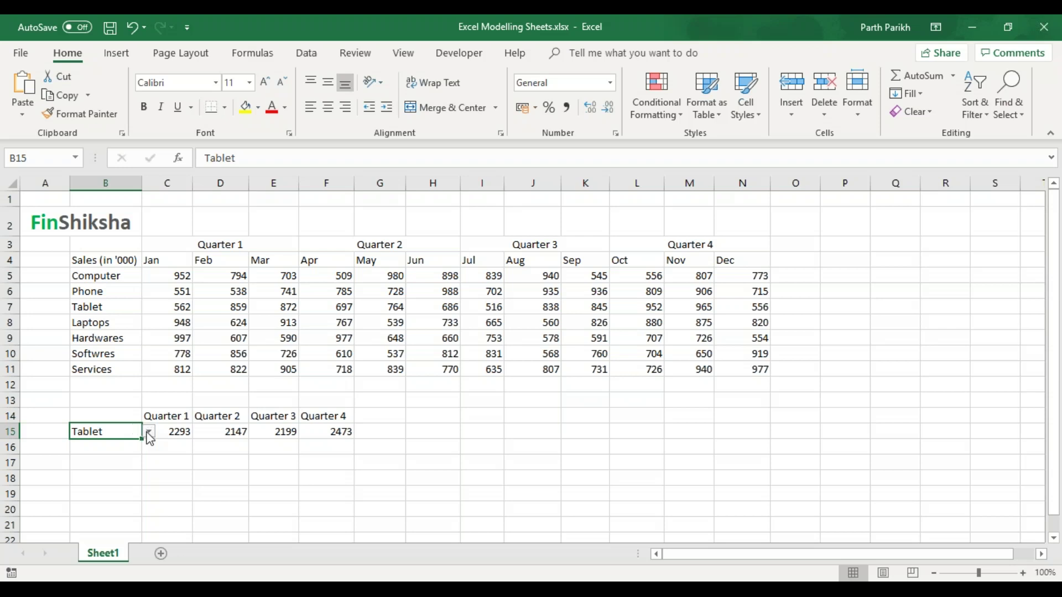
pyautogui.click(149, 433)
pyautogui.click(122, 479)
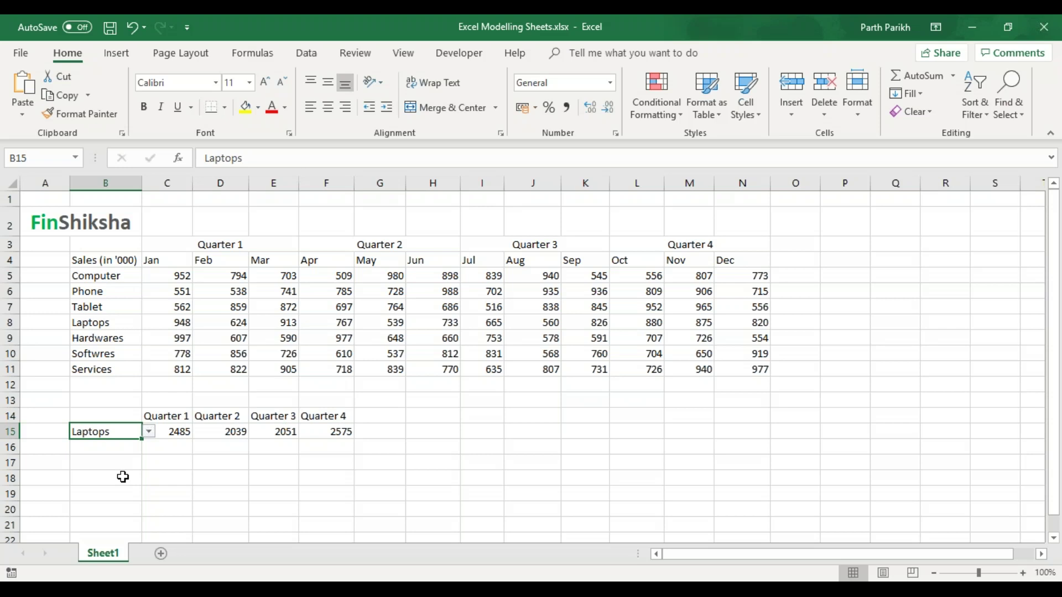
pyautogui.press('Right')
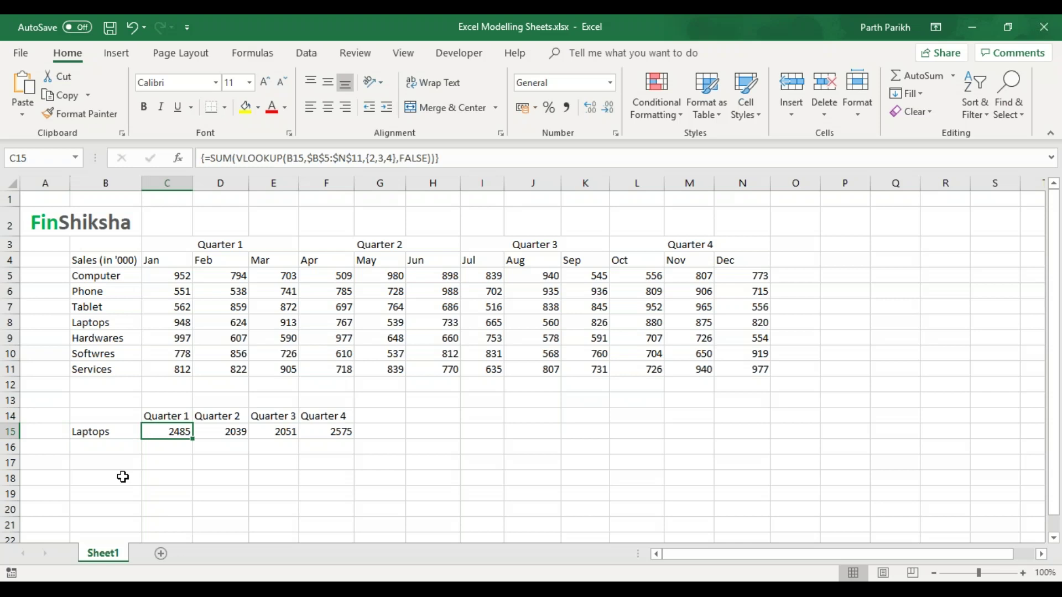
# Highlight {2,3,4} in C15's formula twice, re-entering it as an array formula each time
pyautogui.click(382, 159)
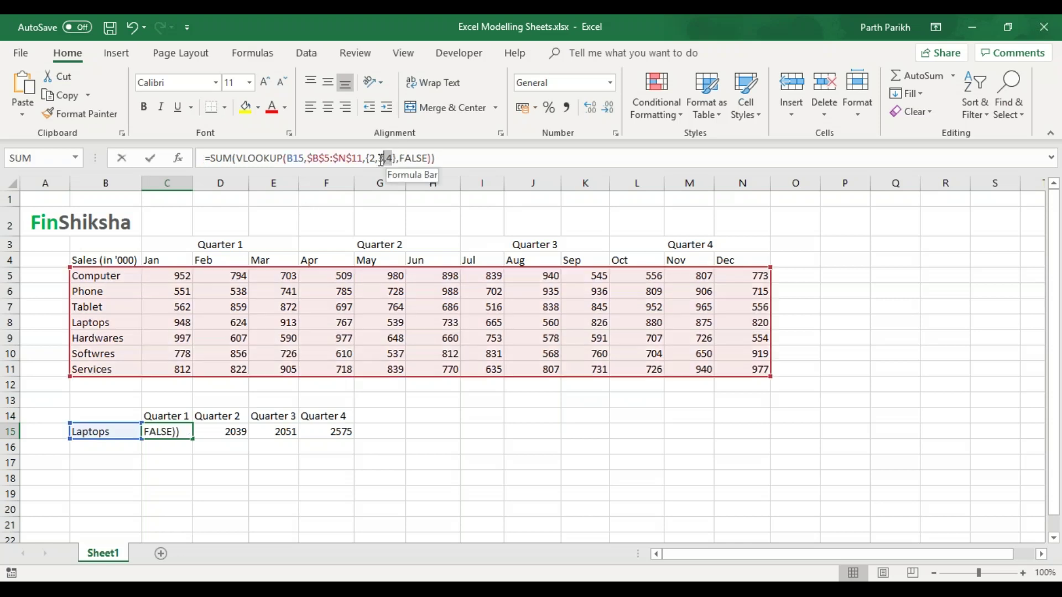
pyautogui.moveTo(381, 159); pyautogui.dragTo(369, 159)
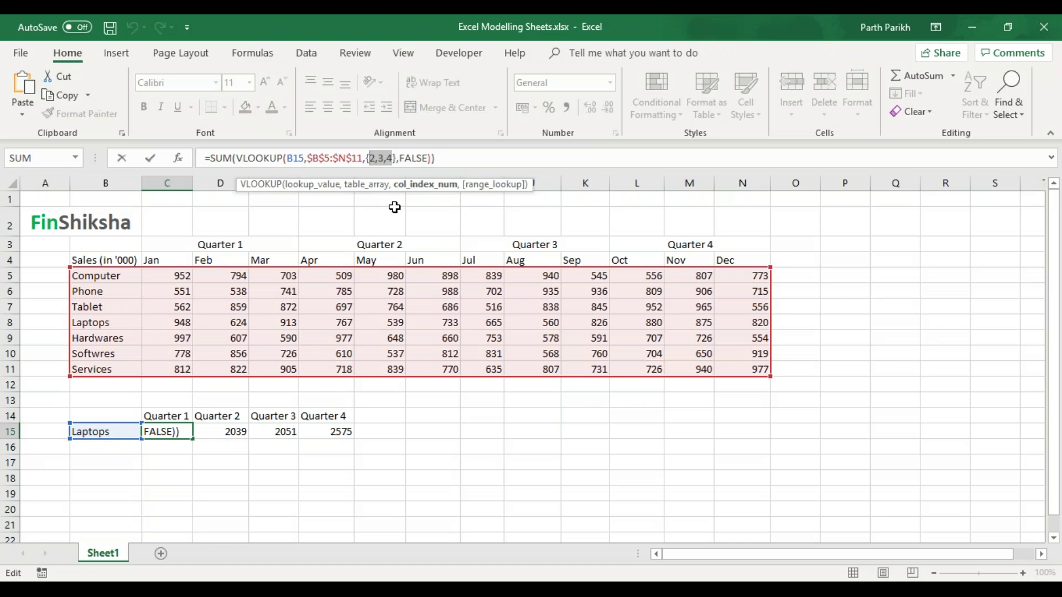
pyautogui.hotkey('ctrl', 'shift', 'Return')
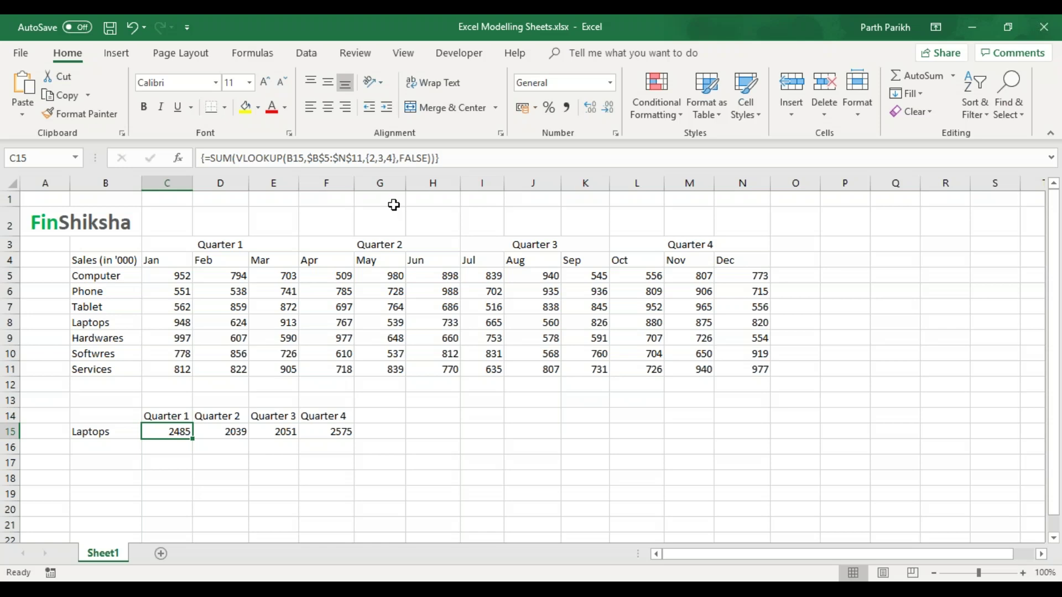
pyautogui.click(380, 158)
pyautogui.moveTo(381, 158); pyautogui.dragTo(368, 159)
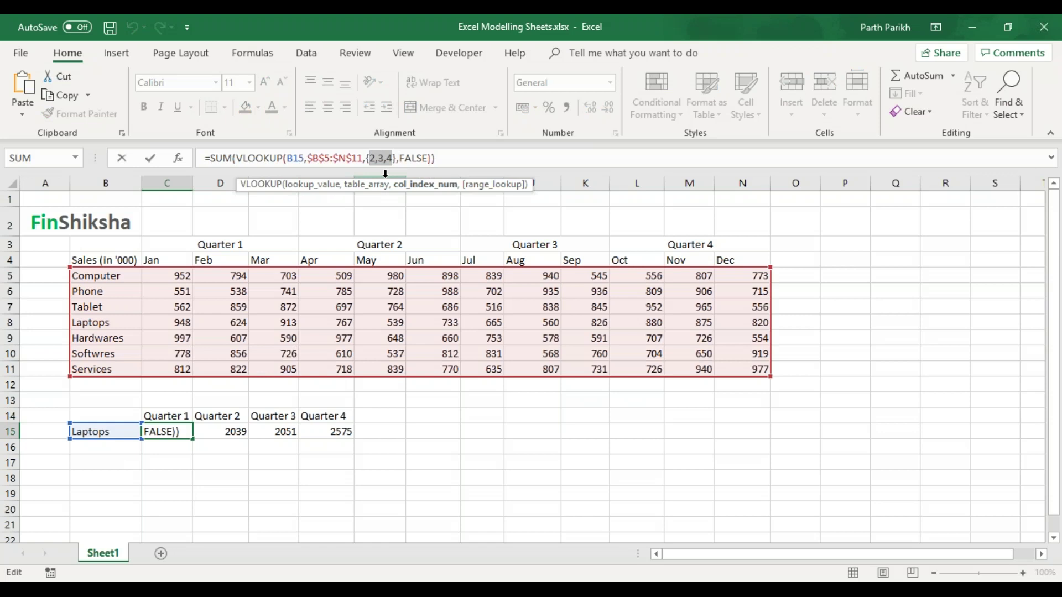
pyautogui.hotkey('ctrl', 'shift', 'Return')
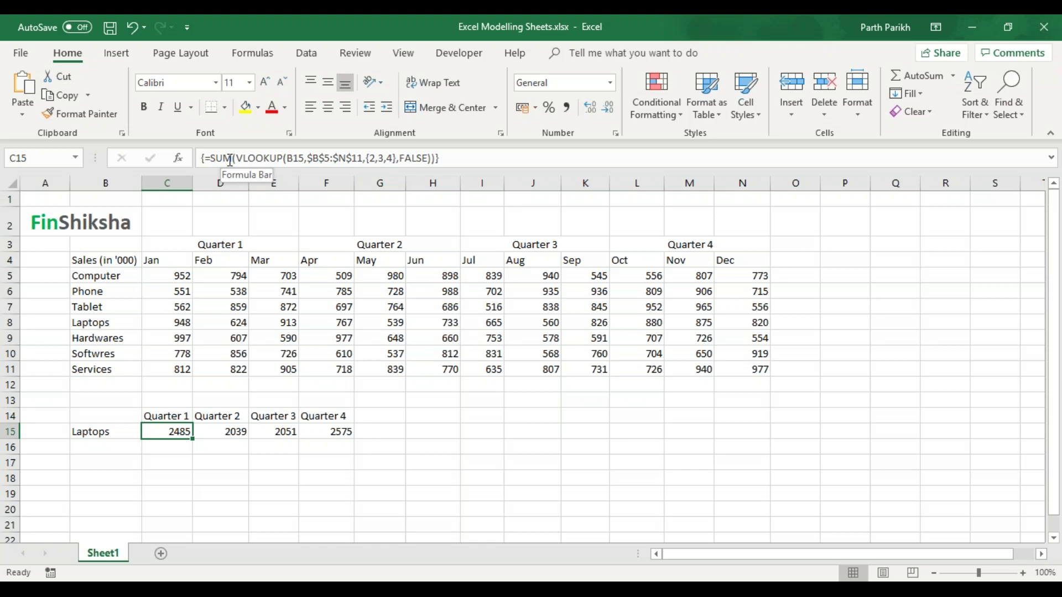
# Reselect C15 and highlight the 2,3,4 column list in its formula again
pyautogui.click(169, 446)
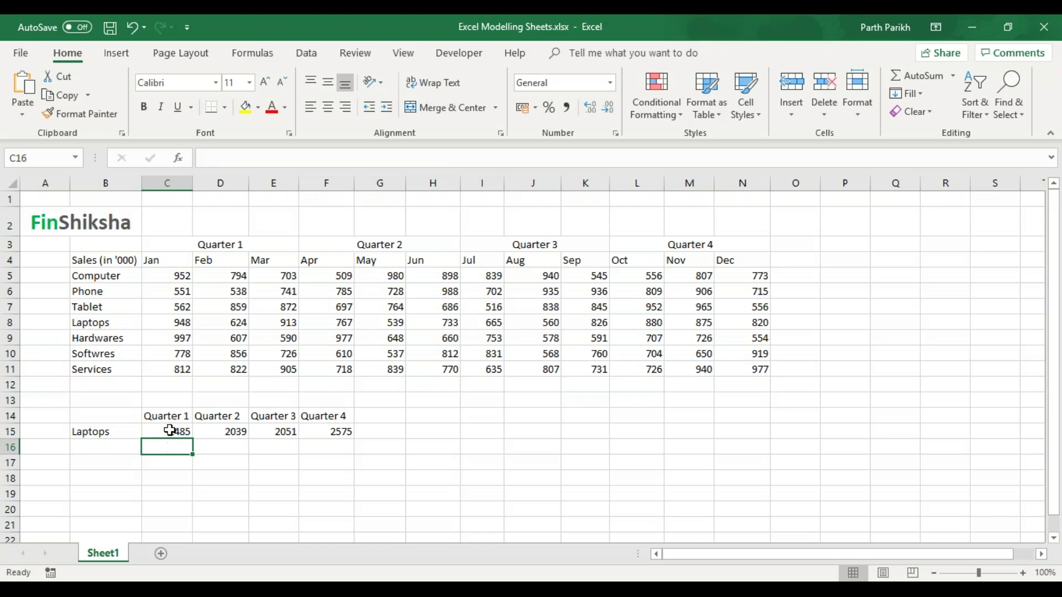
pyautogui.click(169, 431)
pyautogui.click(392, 160)
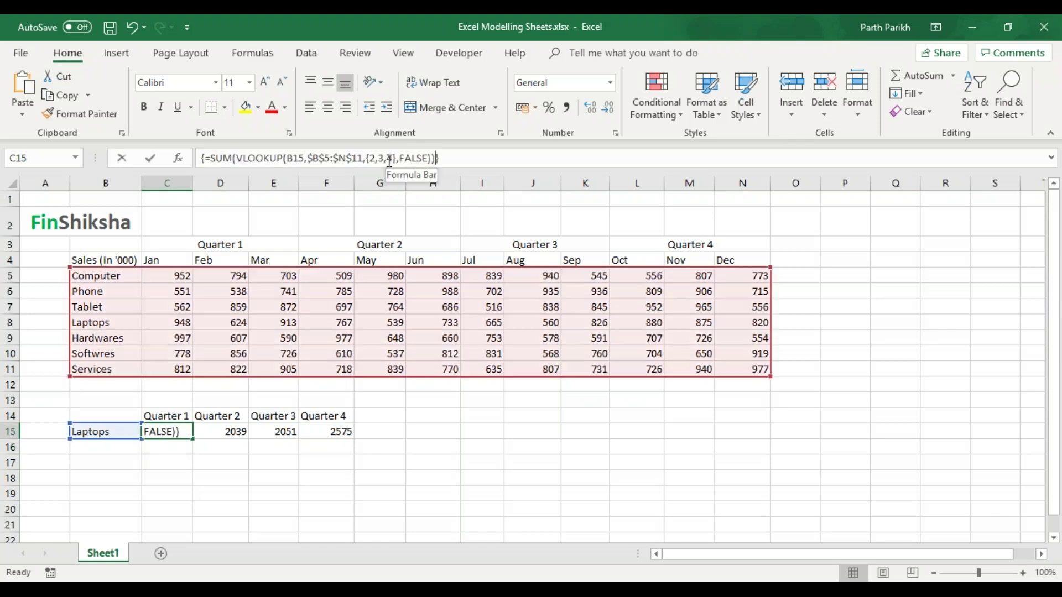
pyautogui.moveTo(392, 159); pyautogui.dragTo(370, 161)
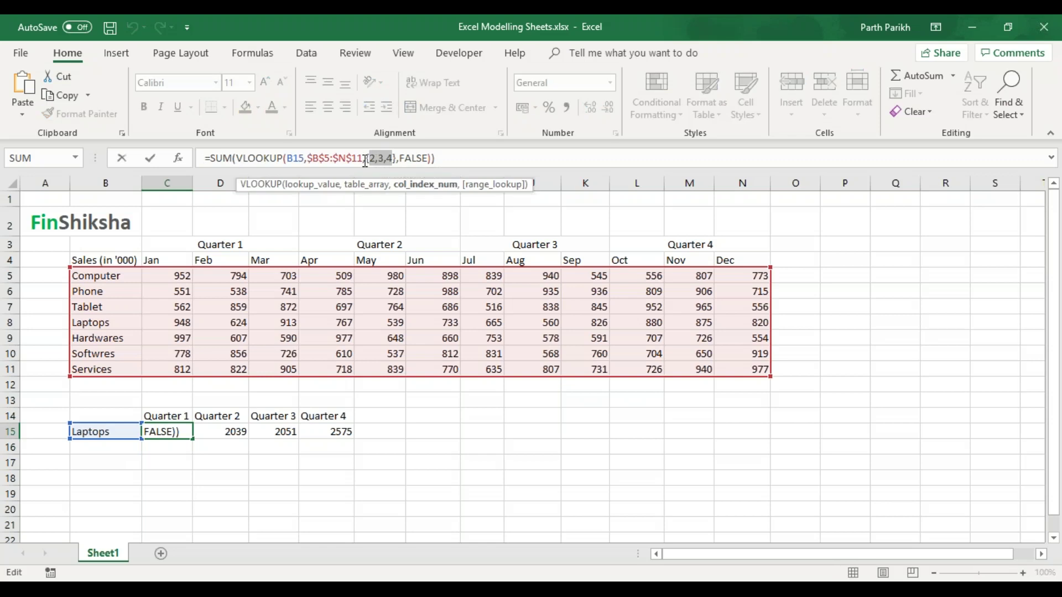